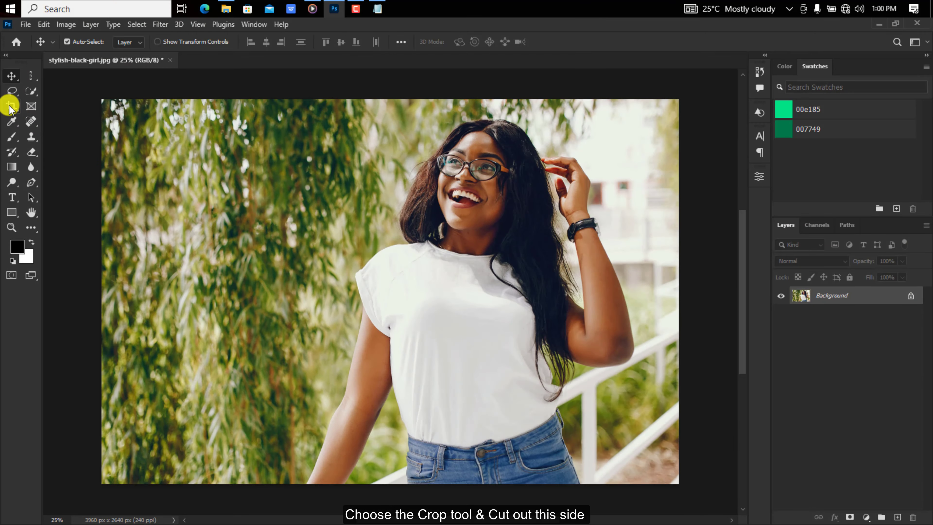
# Step: Crop the left side off the photo
pyautogui.click(11, 107)
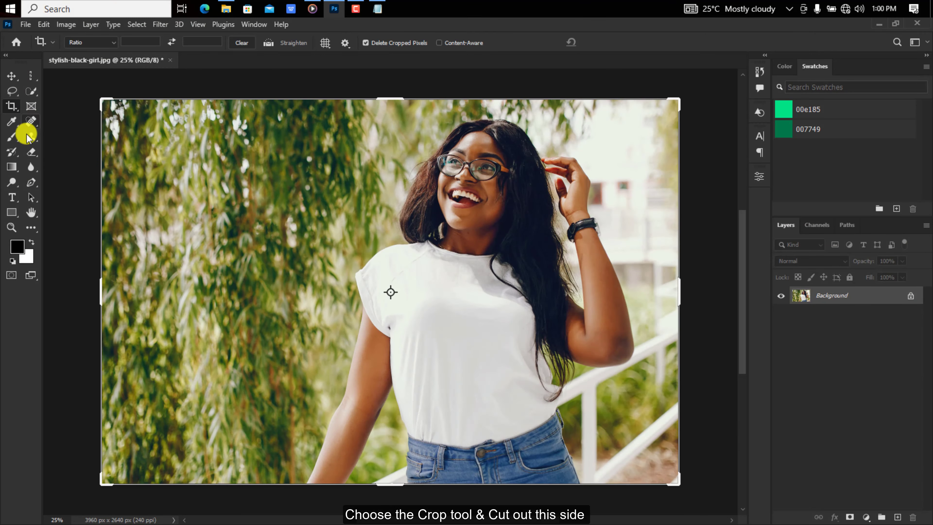
pyautogui.moveTo(96, 293); pyautogui.dragTo(183, 298)
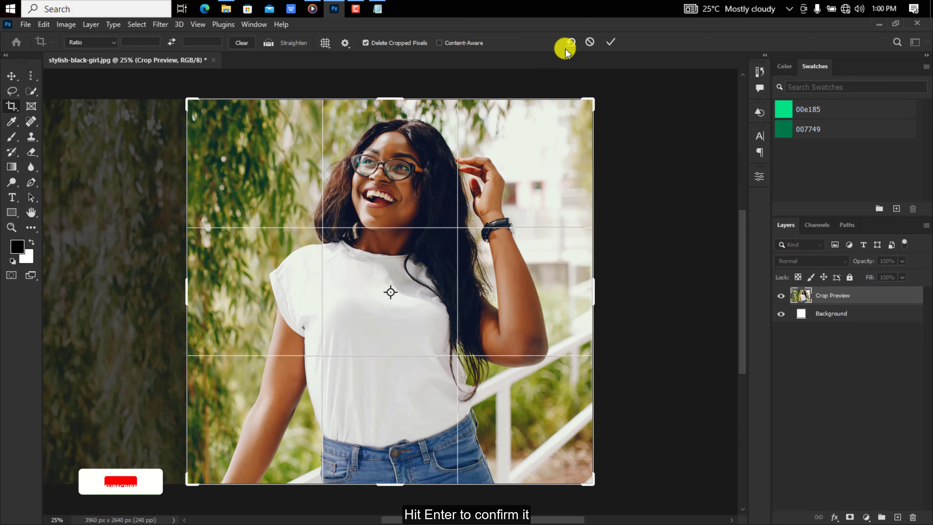
pyautogui.click(610, 42)
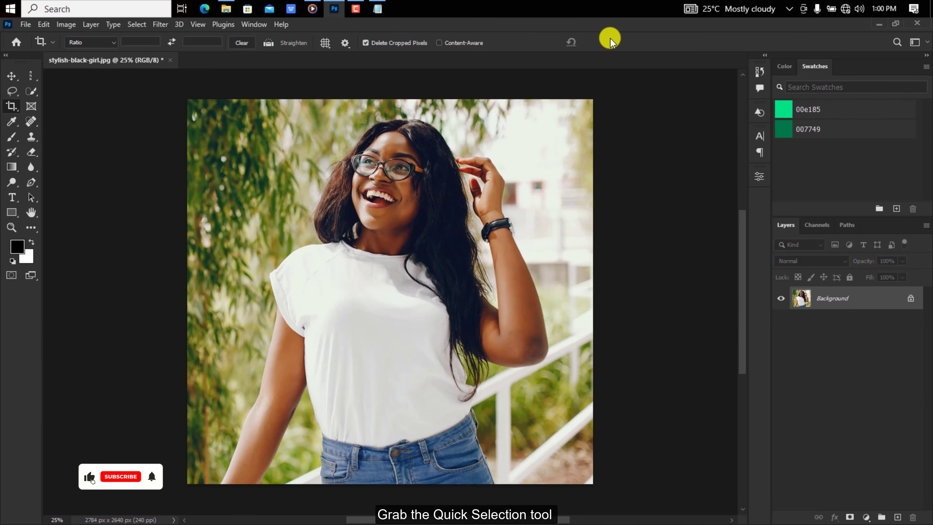
# Step: Select the woman with Select Subject, then subtract the railing gap near her hair
pyautogui.click(32, 92)
pyautogui.click(332, 42)
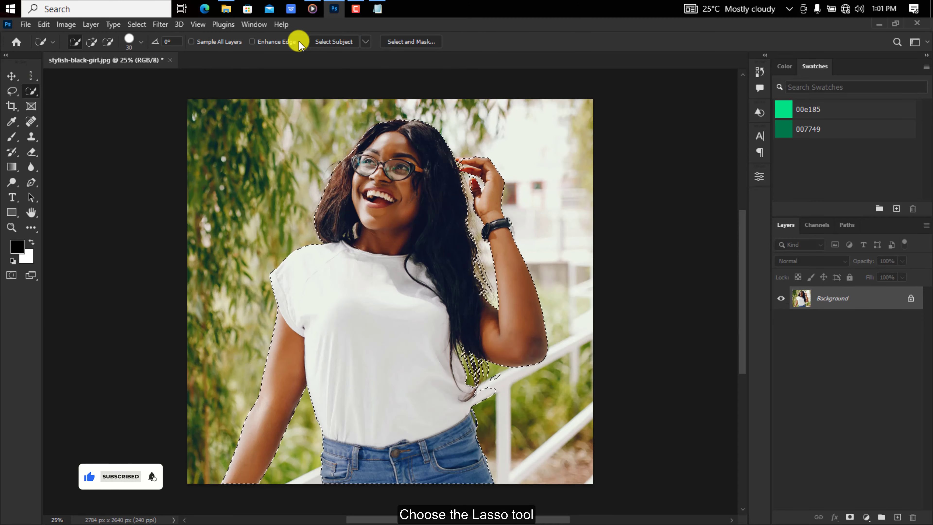
pyautogui.click(12, 91)
pyautogui.hotkey('ctrl', '+')
pyautogui.scroll(5, 486, 395)
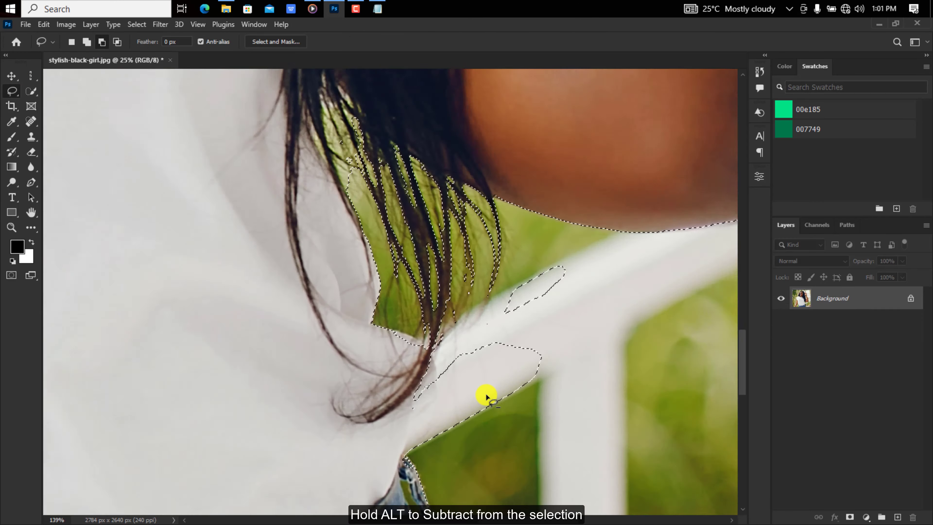
pyautogui.scroll(3, 483, 394)
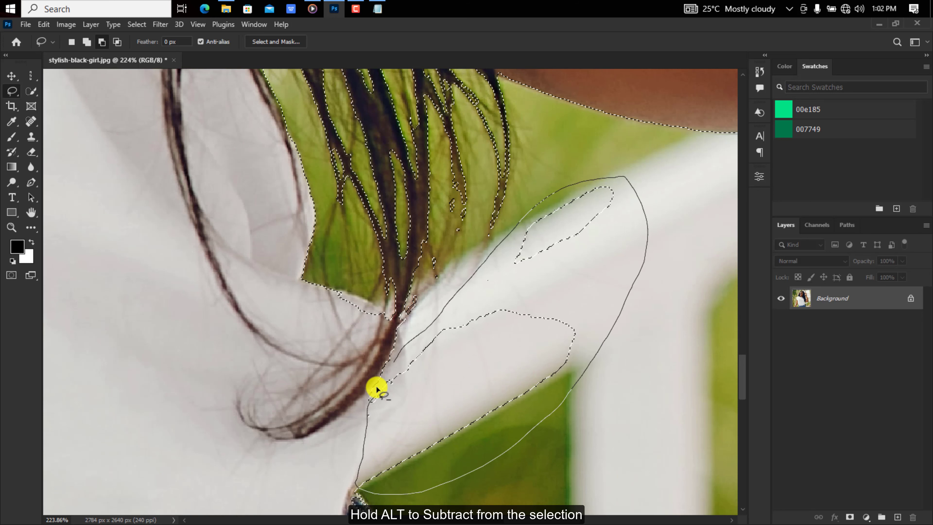
pyautogui.moveTo(358, 488); pyautogui.dragTo(358, 487)
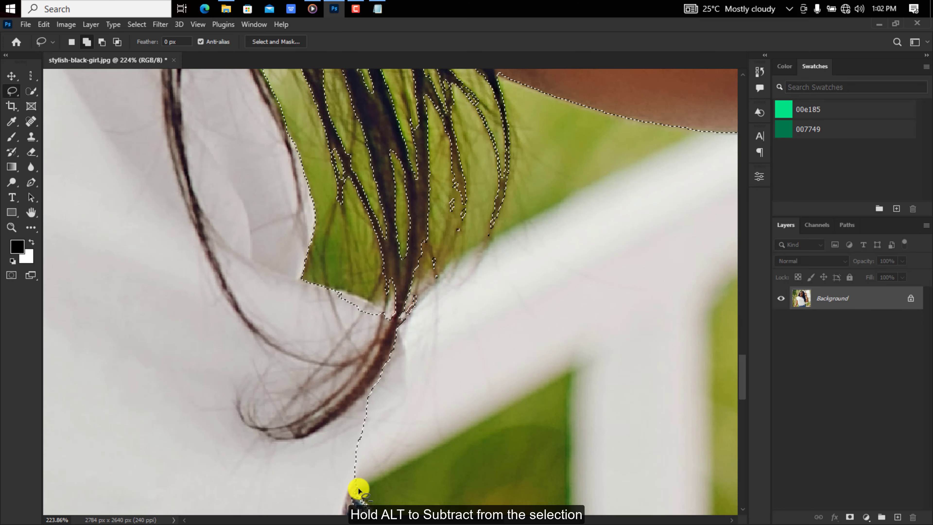
# Step: Lasso-subtract the gap between her fingers and turn the selection into a layer mask
pyautogui.scroll(5, 380, 384)
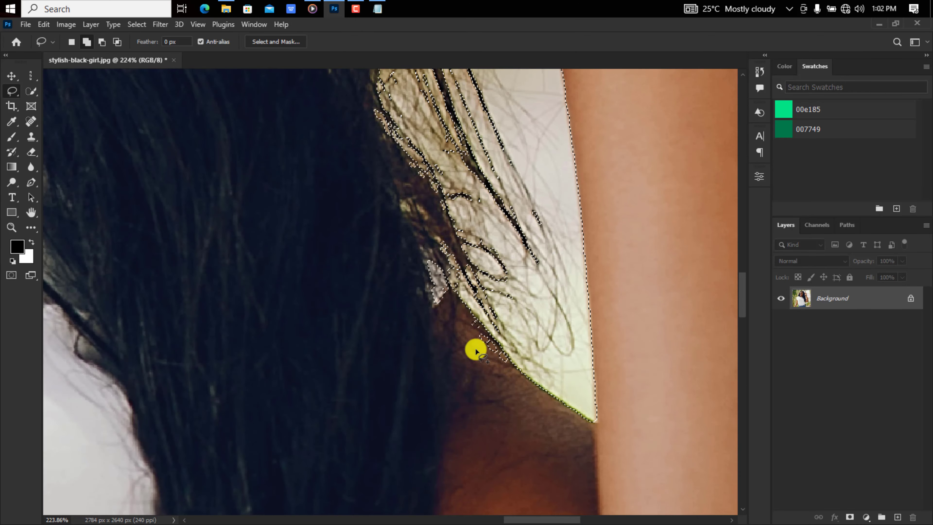
pyautogui.scroll(3, 475, 348)
pyautogui.scroll(3, 472, 344)
pyautogui.hscroll(3, 472, 345)
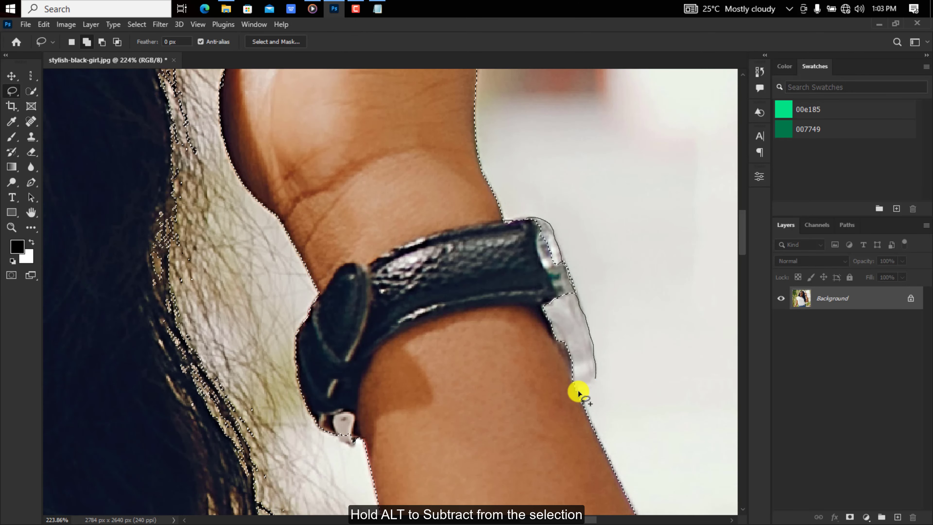
pyautogui.scroll(10, 365, 313)
pyautogui.scroll(1, 365, 313)
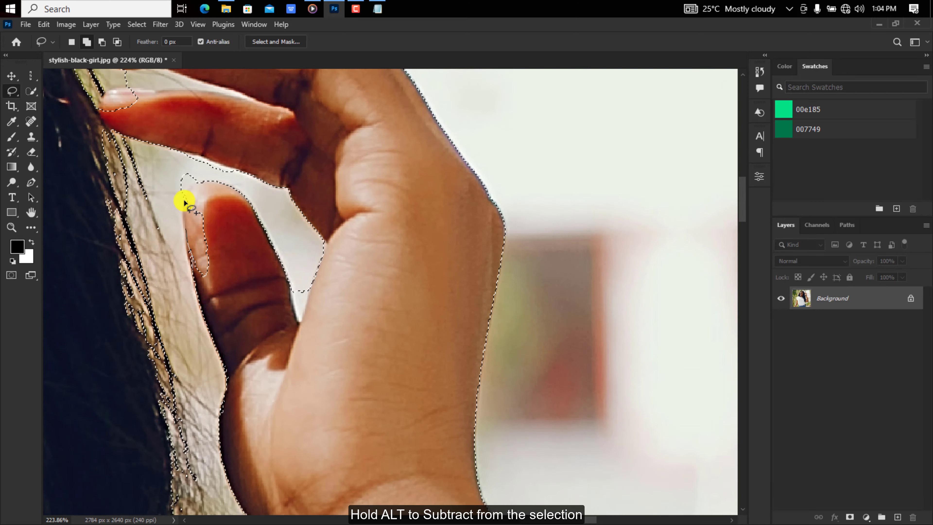
pyautogui.moveTo(184, 199)
pyautogui.mouseDown()
pyautogui.moveTo(302, 315)
pyautogui.moveTo(205, 177)
pyautogui.moveTo(245, 239)
pyautogui.moveTo(233, 232)
pyautogui.moveTo(357, 242)
pyautogui.mouseUp()
pyautogui.scroll(1, 180, 176)
pyautogui.scroll(2, 168, 176)
pyautogui.scroll(2, 168, 176)
pyautogui.hscroll(-2, 167, 175)
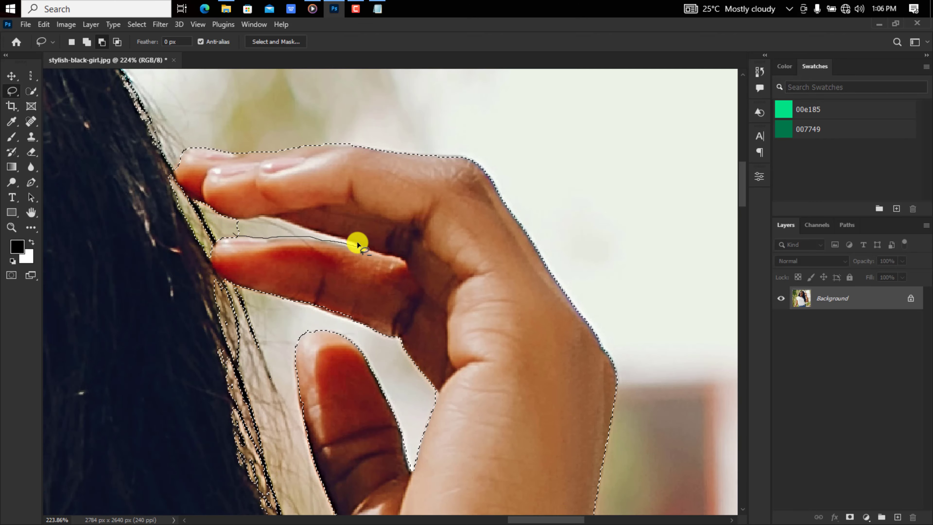
pyautogui.moveTo(233, 231); pyautogui.dragTo(233, 233)
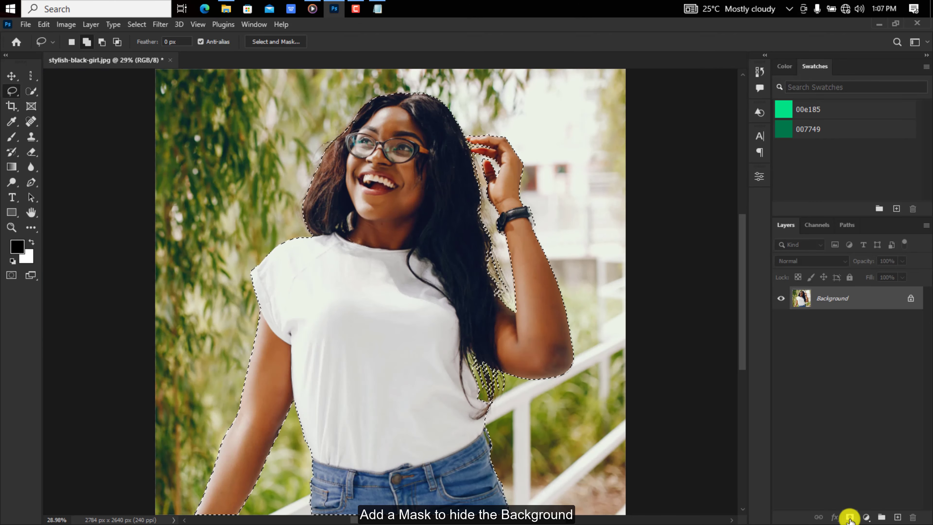
pyautogui.click(849, 517)
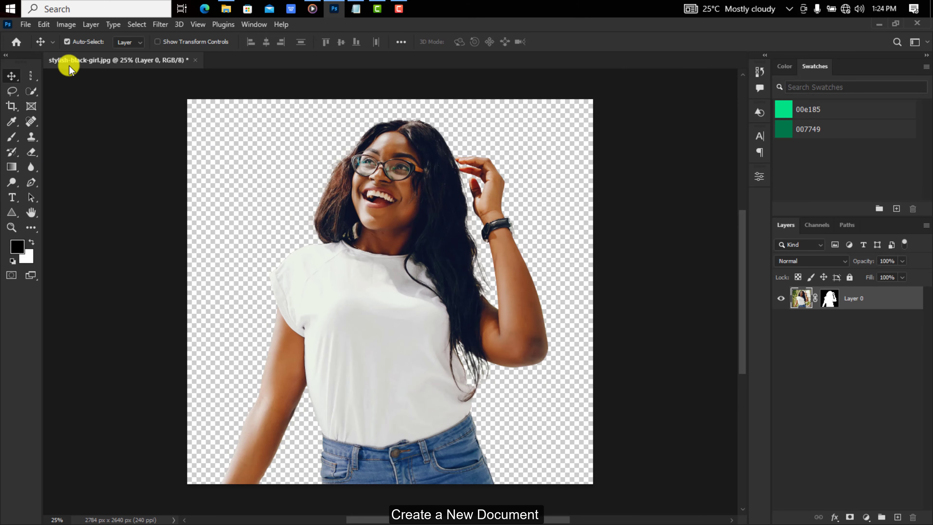
# Step: Create a new 1080×1080 document named Birthday Flyer Design
pyautogui.click(25, 24)
pyautogui.click(35, 38)
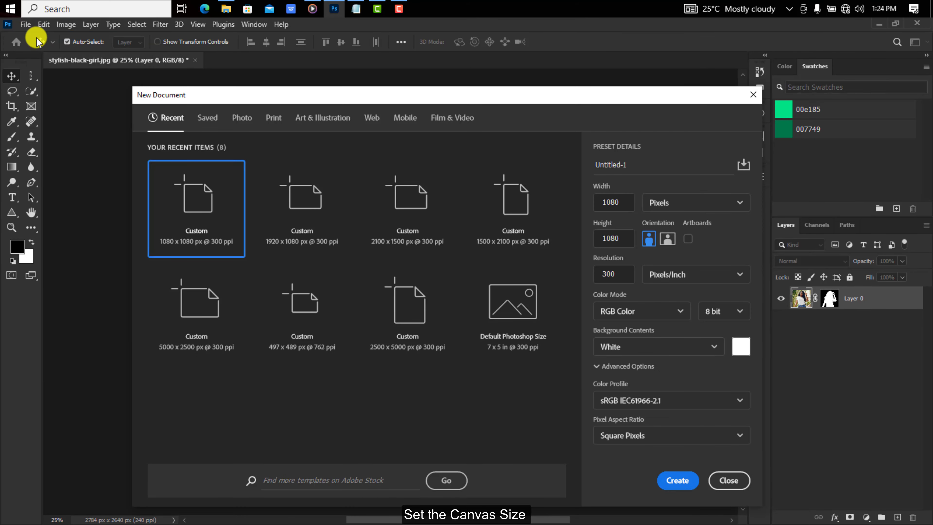
pyautogui.click(639, 164)
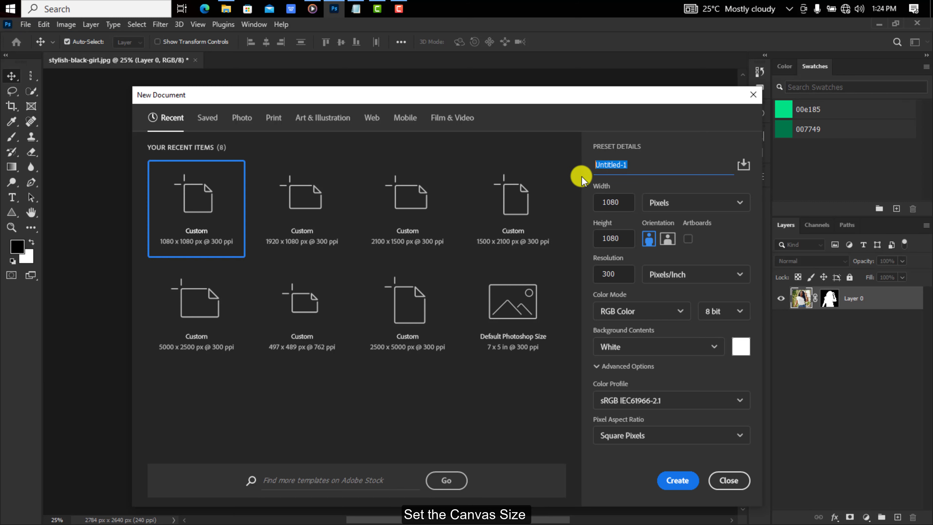
pyautogui.write('Birthday Flyer Design')
pyautogui.click(677, 480)
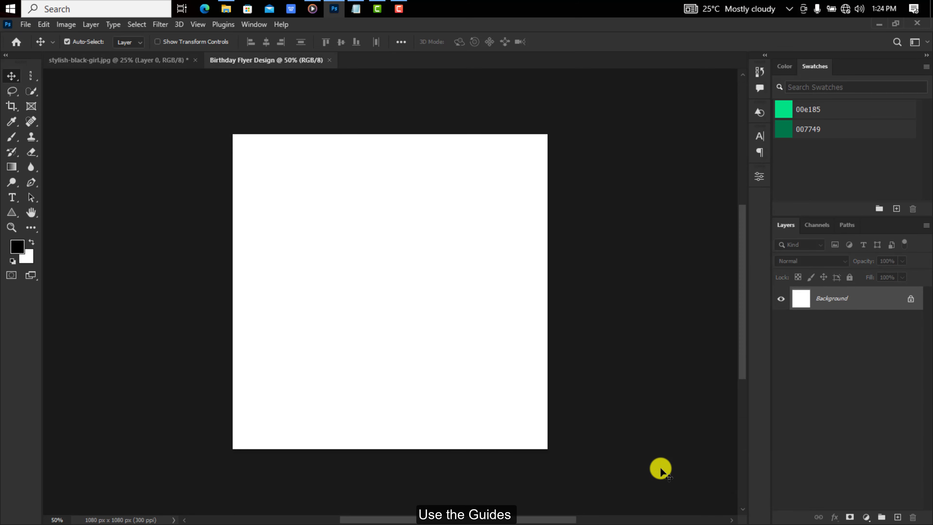
# Step: Add a guide layout with 50 px margins to the flyer canvas
pyautogui.click(198, 25)
pyautogui.moveTo(218, 330)
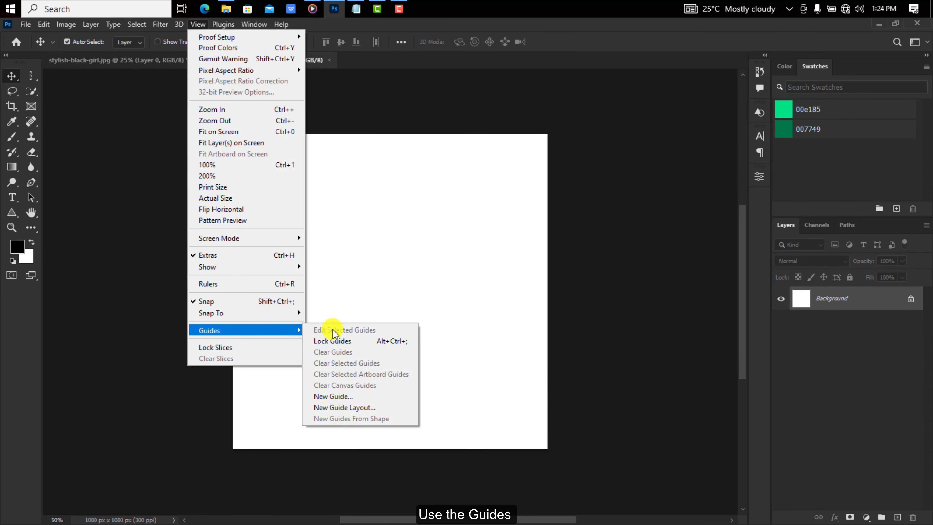
pyautogui.click(344, 407)
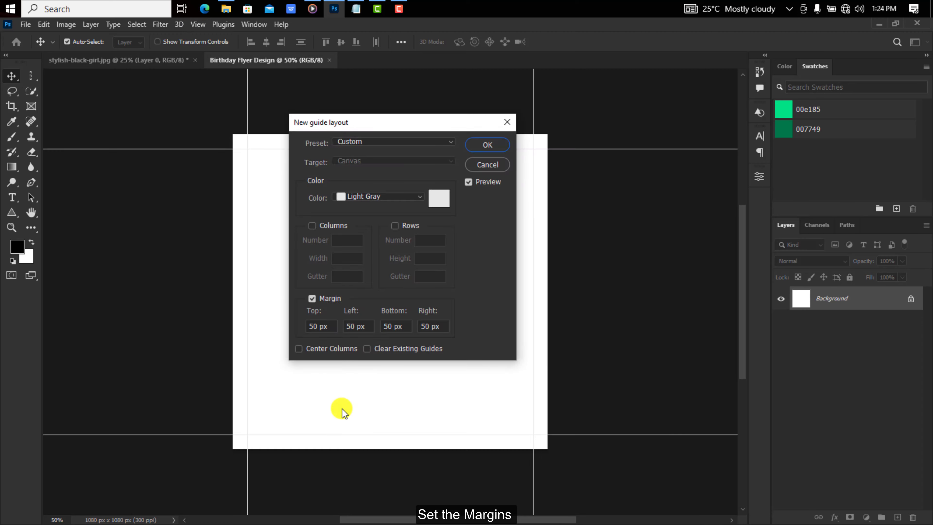
pyautogui.click(486, 145)
pyautogui.hotkey('ctrl', '-')
# Step: Drag the cut-out woman into the flyer and scale her down to fit
pyautogui.click(180, 64)
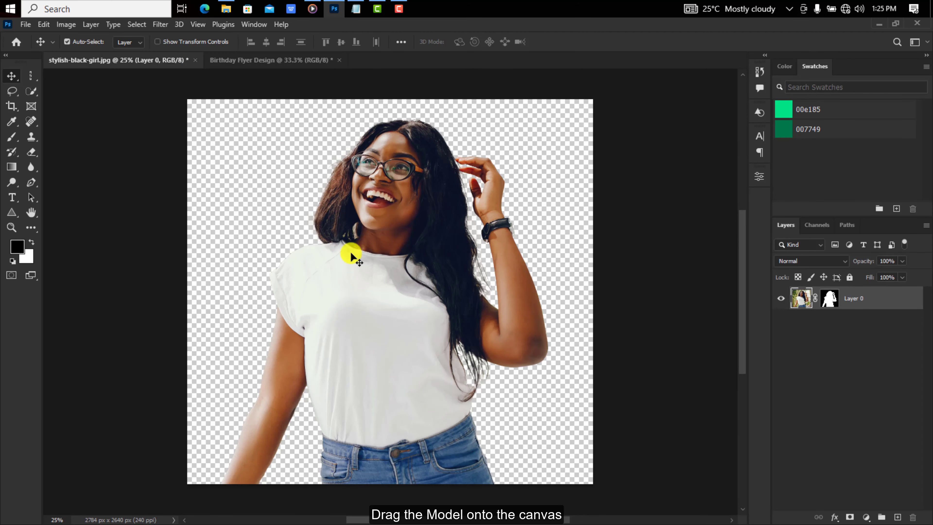
pyautogui.moveTo(302, 128); pyautogui.dragTo(340, 206)
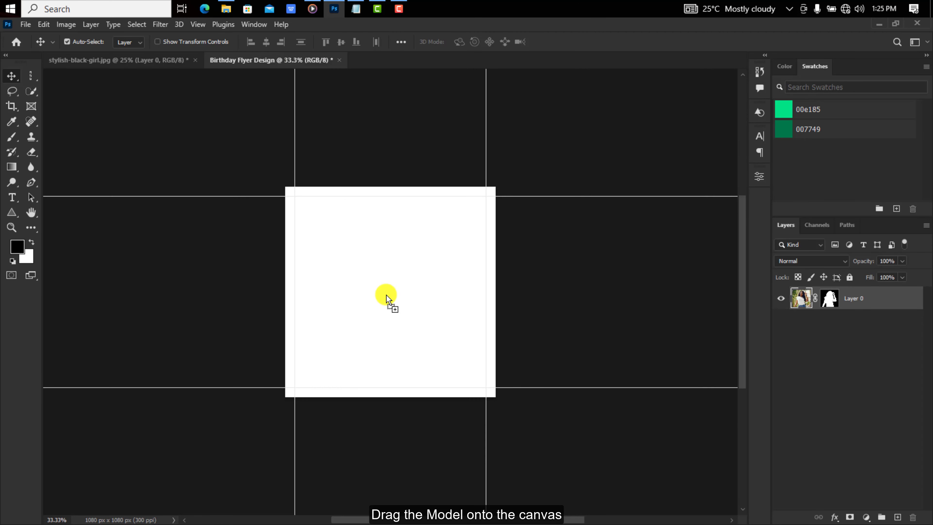
pyautogui.moveTo(386, 295); pyautogui.dragTo(386, 295)
pyautogui.hotkey('ctrl', 't')
pyautogui.hotkey('ctrl', '-')
pyautogui.moveTo(587, 100); pyautogui.dragTo(490, 261)
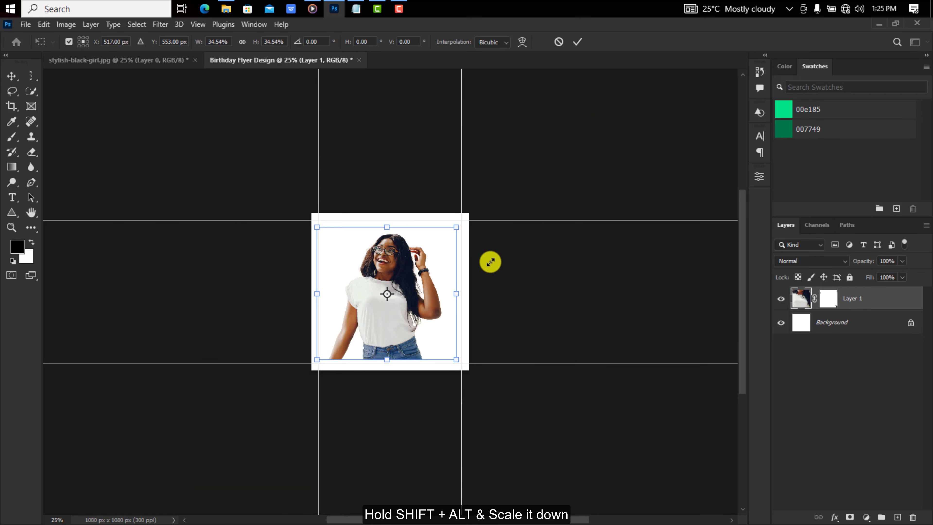
pyautogui.click(577, 42)
# Step: Group the woman's layer and name the group Model & Background
pyautogui.hotkey('ctrl', '+')
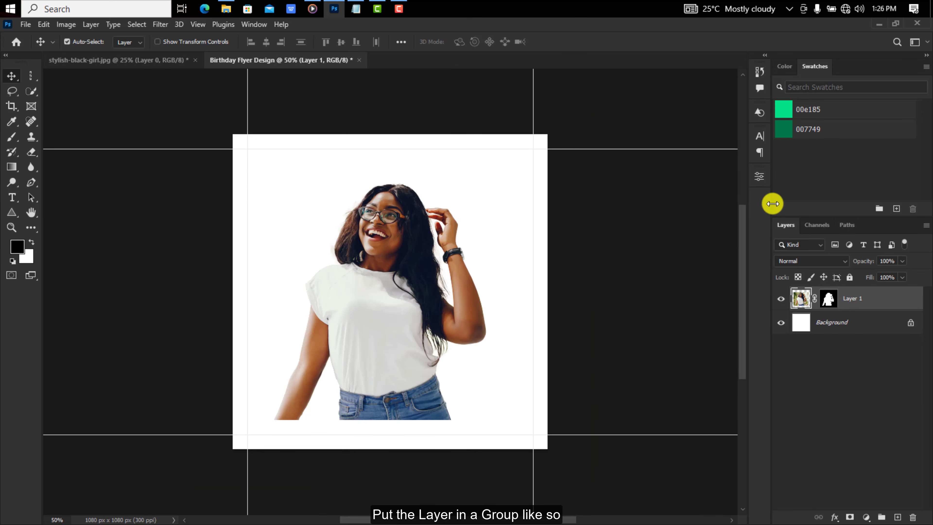
pyautogui.moveTo(851, 299); pyautogui.dragTo(882, 517)
pyautogui.write('Model & Background')
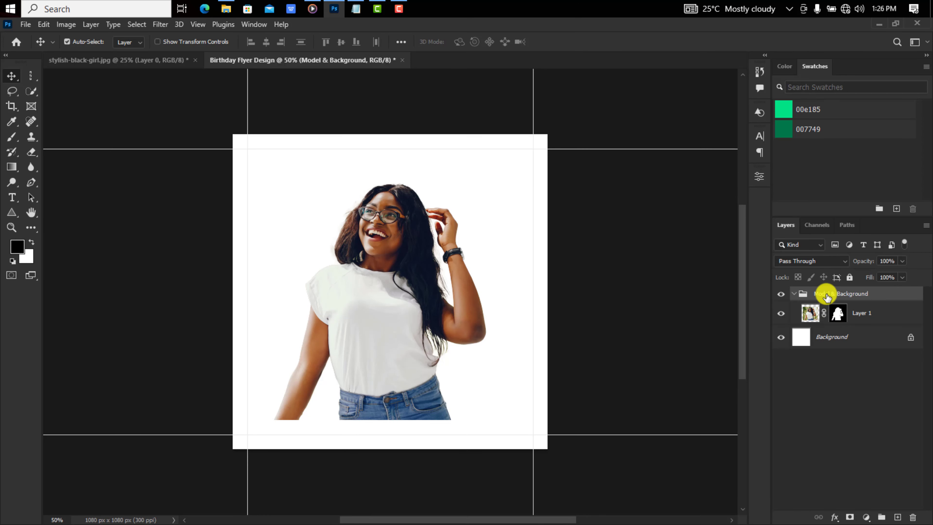
pyautogui.click(823, 313)
# Step: Place the green-yellow Image1 background and move it behind the woman
pyautogui.click(25, 25)
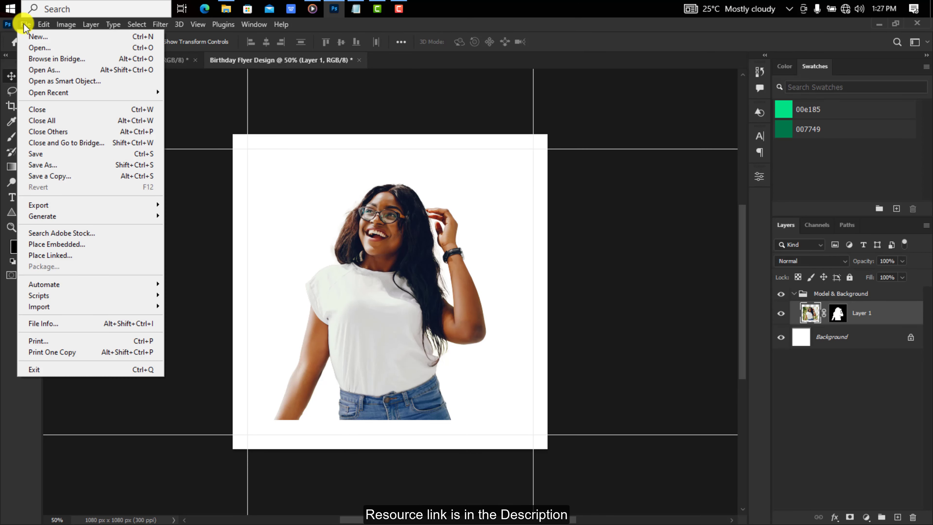
pyautogui.click(56, 244)
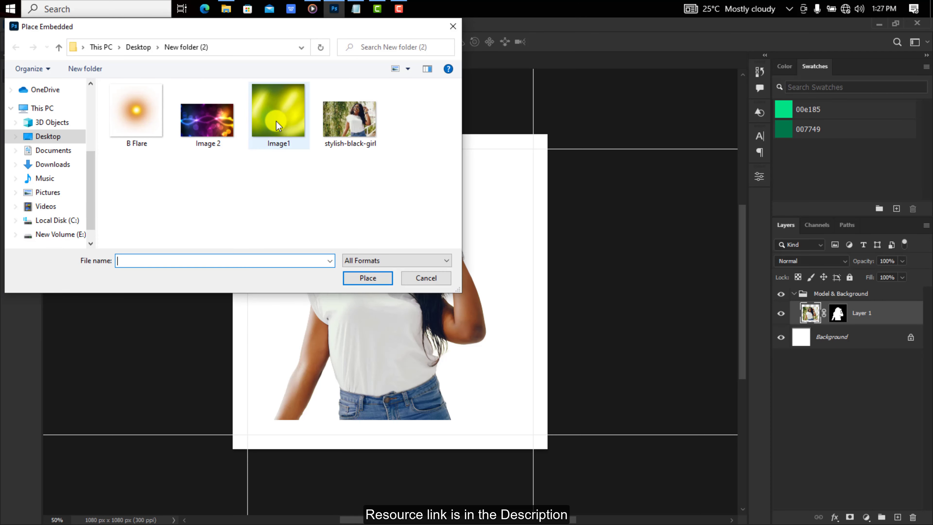
pyautogui.click(276, 121)
pyautogui.click(364, 276)
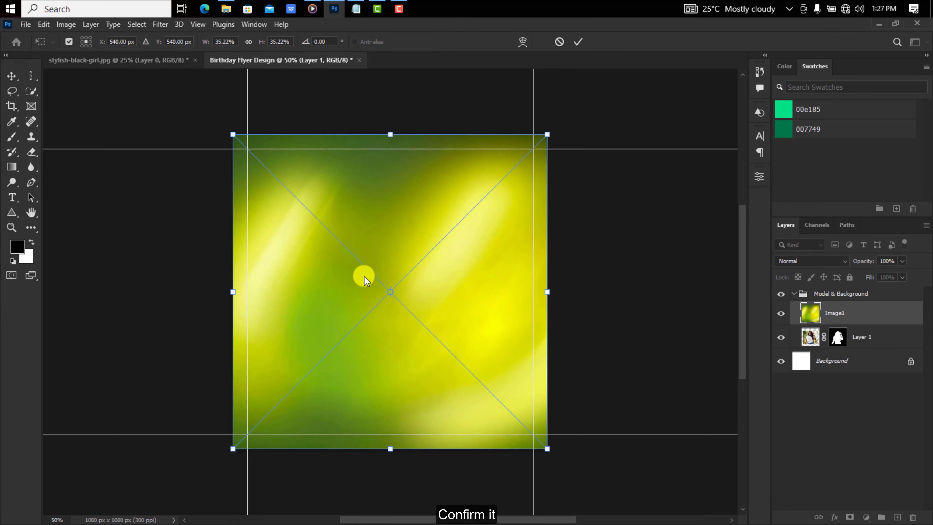
pyautogui.click(582, 38)
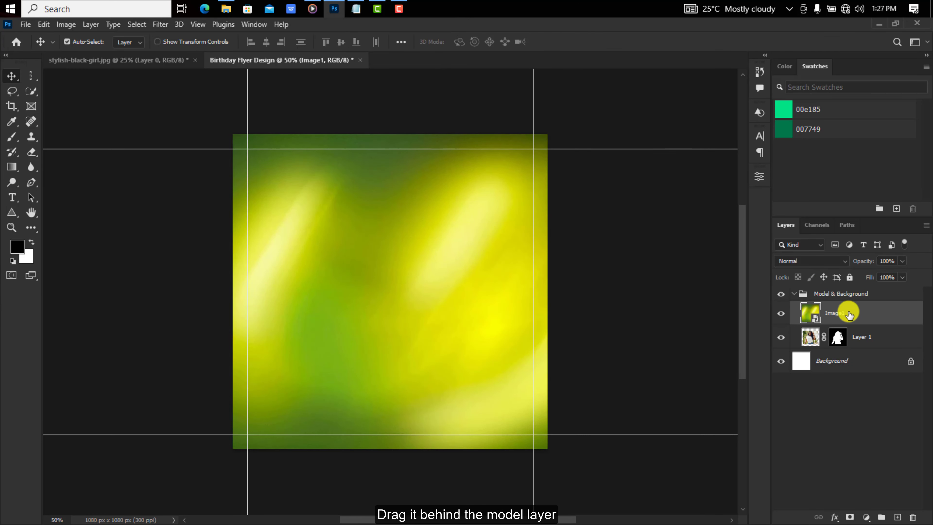
pyautogui.moveTo(856, 313); pyautogui.dragTo(854, 340)
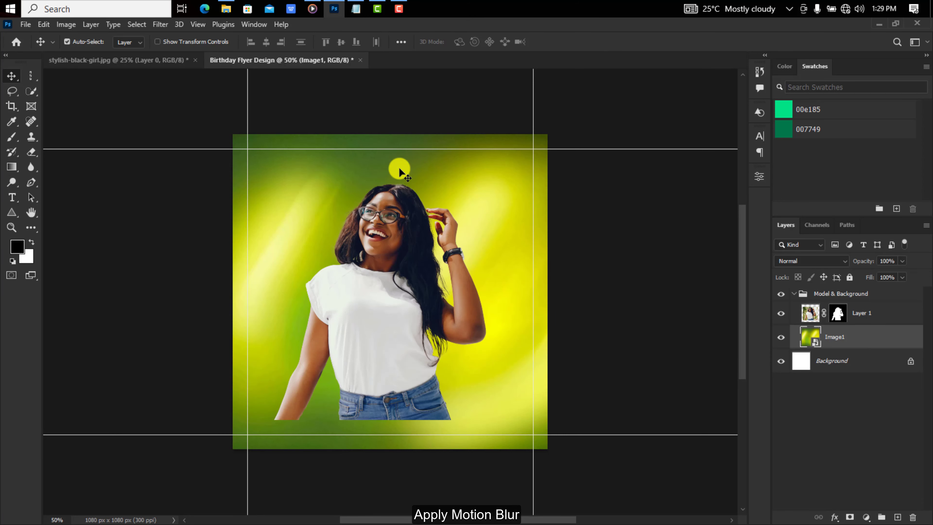
# Step: Apply Motion Blur (angle 48, value 81) to the Image1 background
pyautogui.click(161, 25)
pyautogui.moveTo(219, 174)
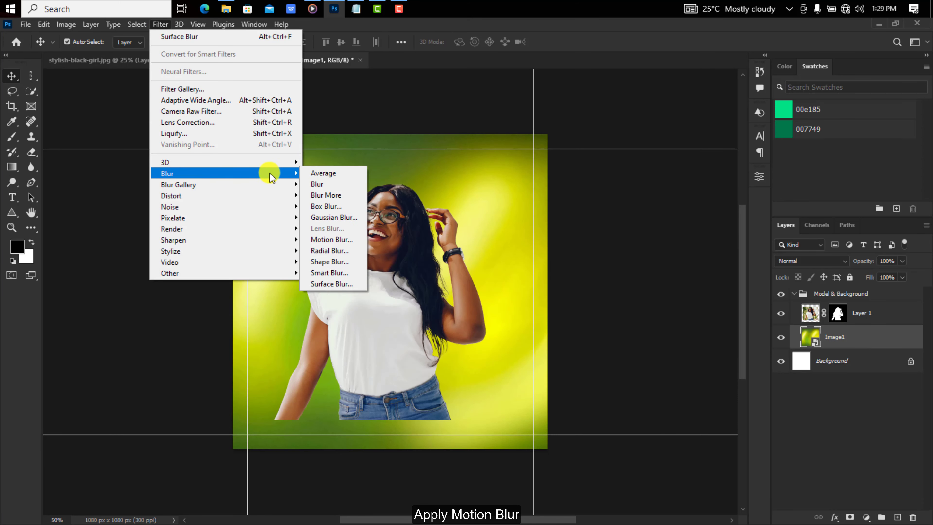
pyautogui.click(333, 239)
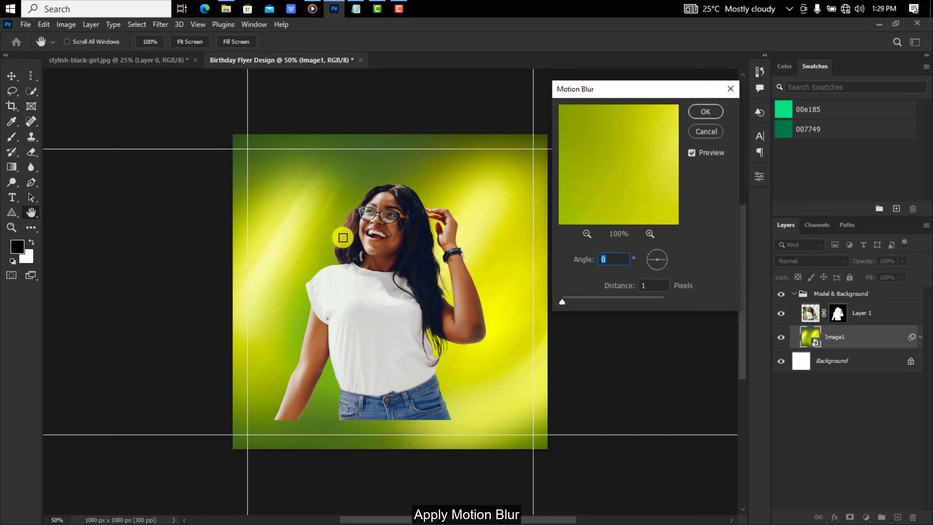
pyautogui.write('8')
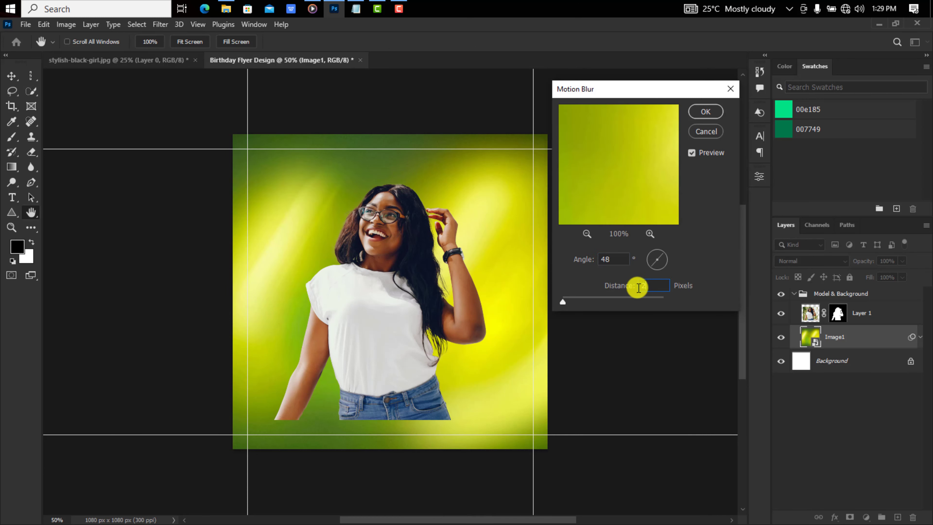
pyautogui.write('1')
pyautogui.click(701, 112)
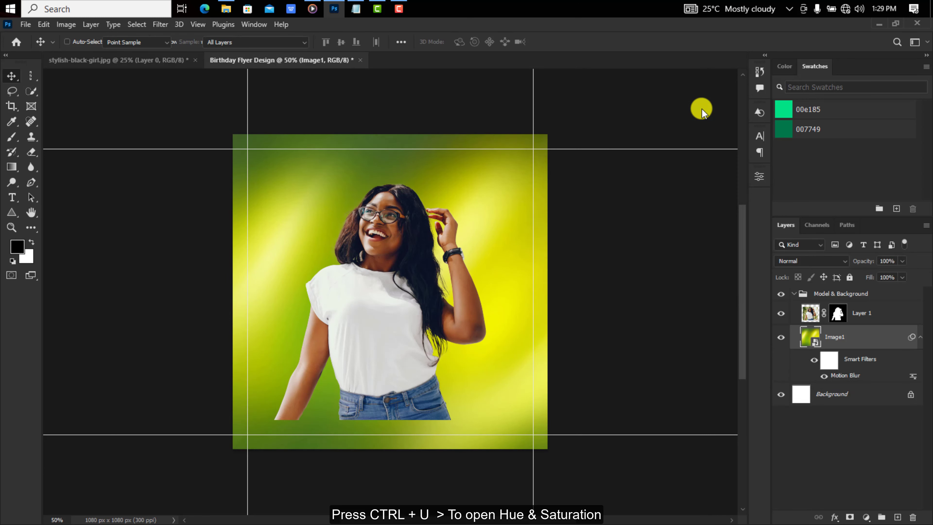
# Step: Shift the Yellows and Greens hues to teal with Hue/Saturation, then duplicate Image1
pyautogui.hotkey('ctrl', 'u')
pyautogui.moveTo(442, 110); pyautogui.dragTo(582, 103)
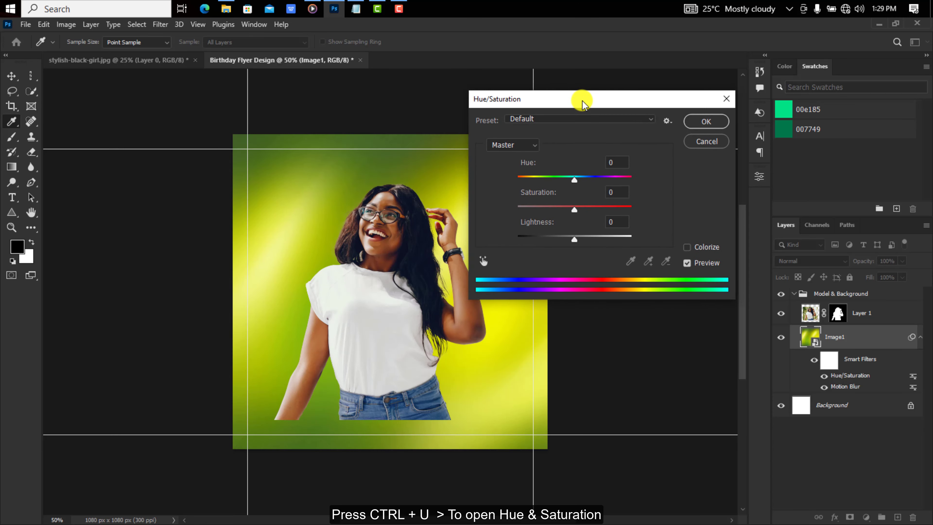
pyautogui.click(512, 145)
pyautogui.click(516, 177)
pyautogui.write('+11')
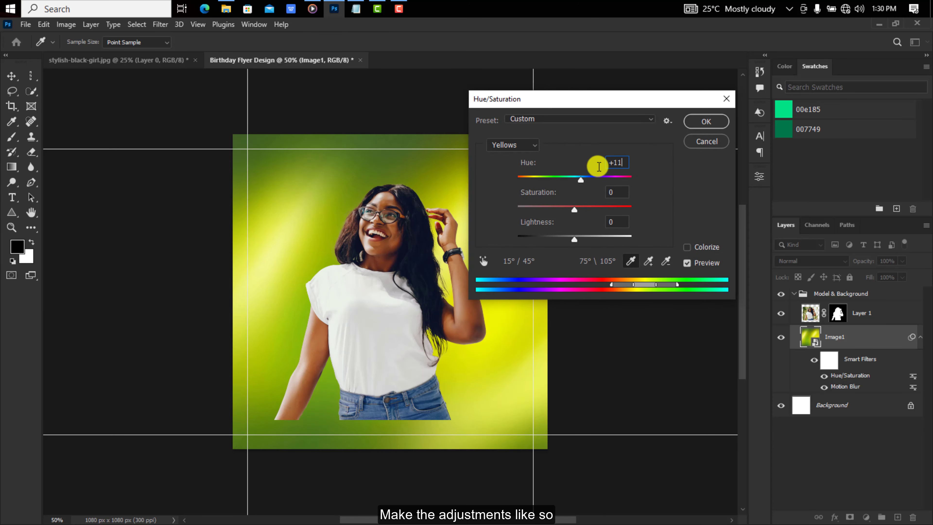
pyautogui.write('7')
pyautogui.click(523, 145)
pyautogui.click(524, 179)
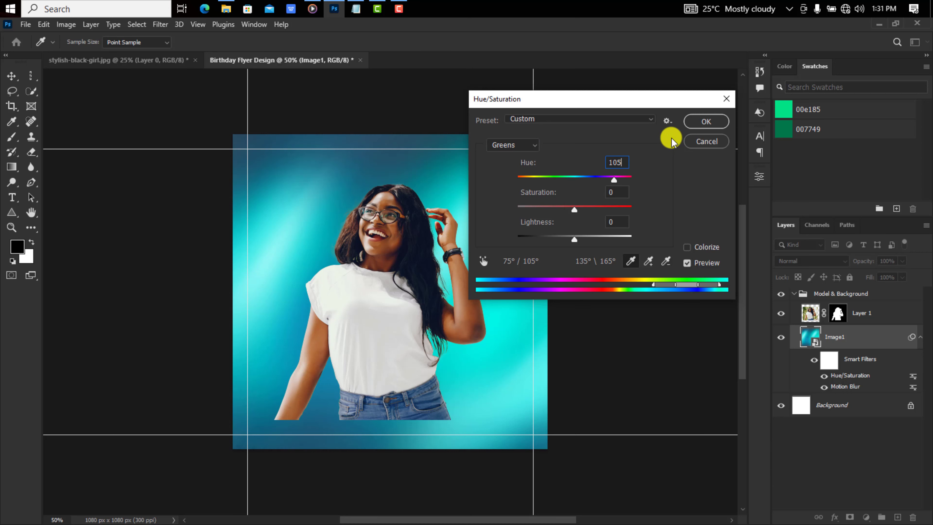
pyautogui.click(706, 122)
pyautogui.moveTo(841, 327); pyautogui.dragTo(896, 518)
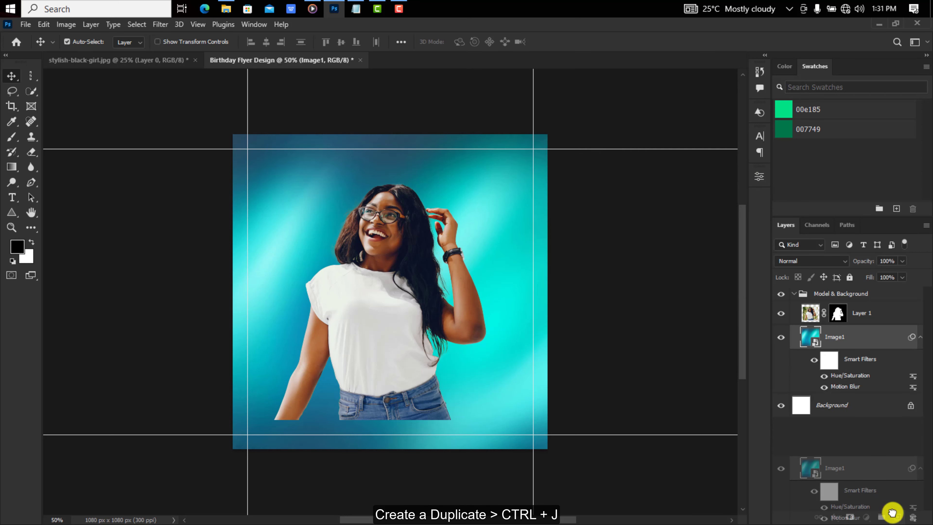
# Step: Set the copy's Hue/Saturation Yellows lightness to -41
pyautogui.doubleClick(861, 375)
pyautogui.click(524, 144)
pyautogui.click(522, 167)
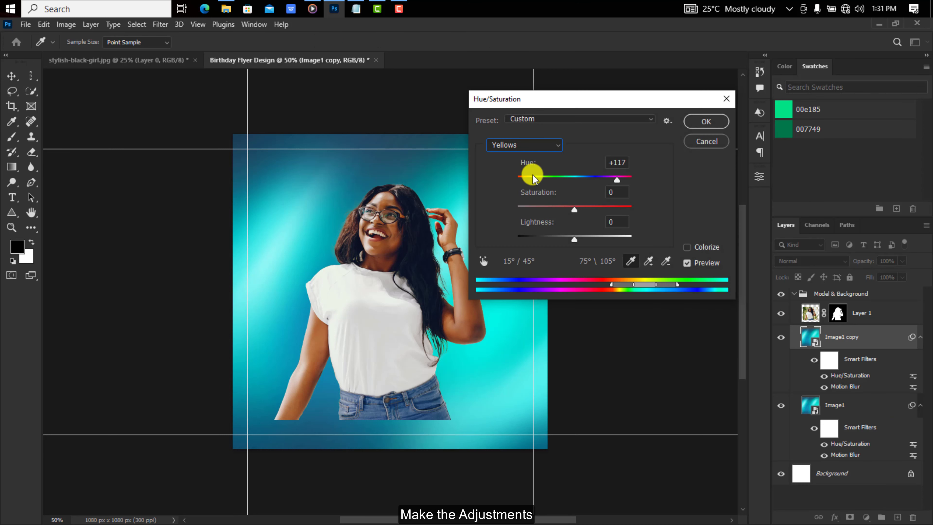
pyautogui.click(619, 226)
pyautogui.write('-41')
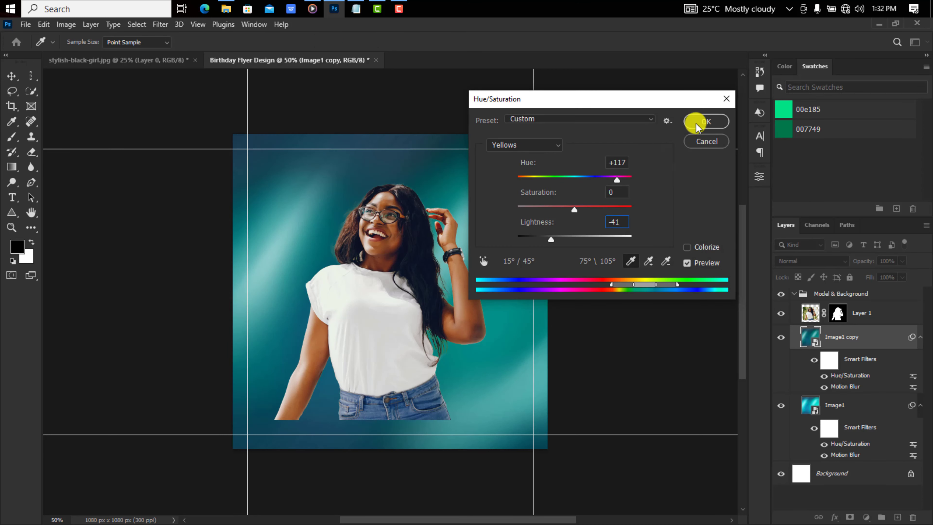
pyautogui.click(696, 123)
# Step: Replace the copy's Motion Blur with a 37/15 Surface Blur and add a layer mask
pyautogui.rightClick(846, 386)
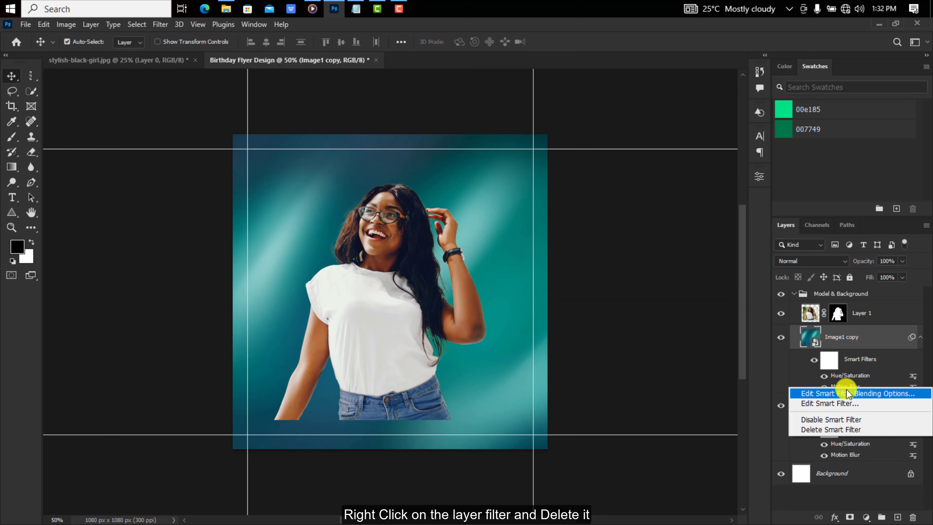
pyautogui.click(842, 429)
pyautogui.click(160, 24)
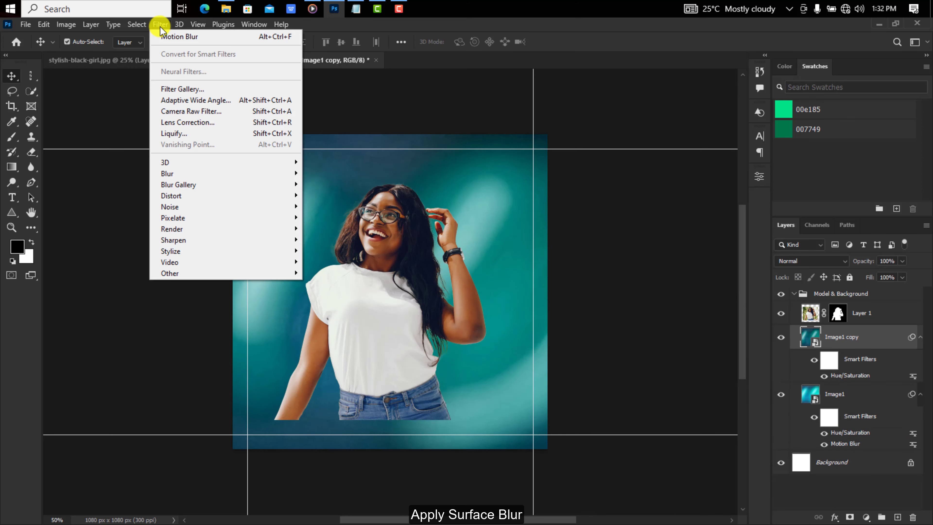
pyautogui.moveTo(171, 174)
pyautogui.click(332, 284)
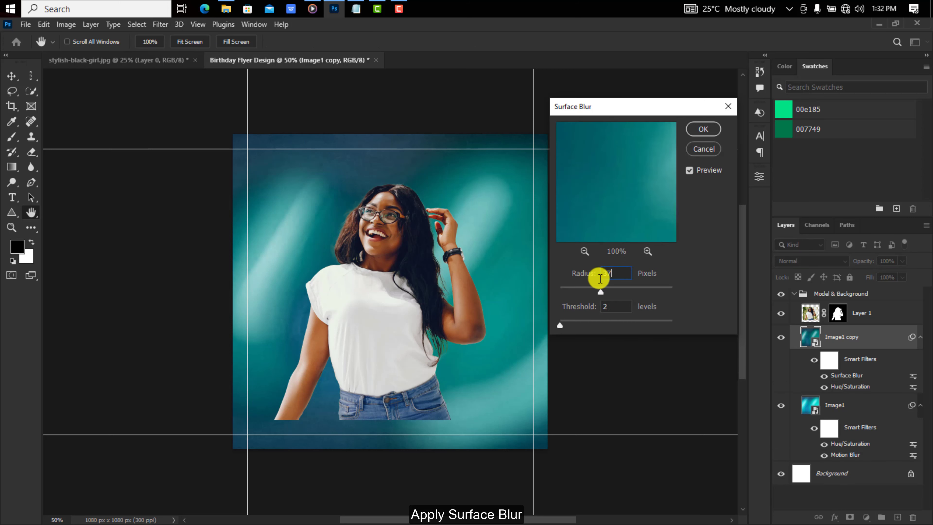
pyautogui.click(702, 129)
pyautogui.click(851, 517)
# Step: Paint black on Image1 copy's mask with a large soft brush at 33% opacity, 19% flow
pyautogui.click(8, 135)
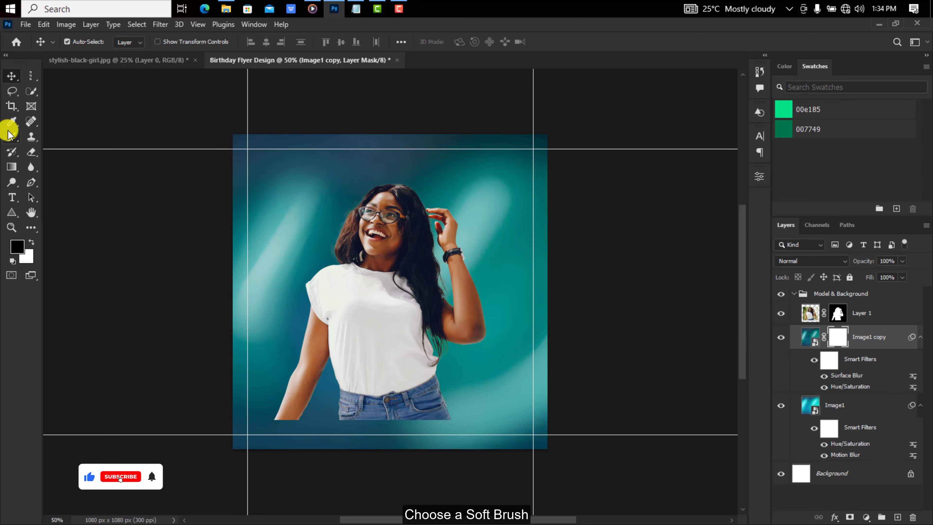
pyautogui.click(84, 44)
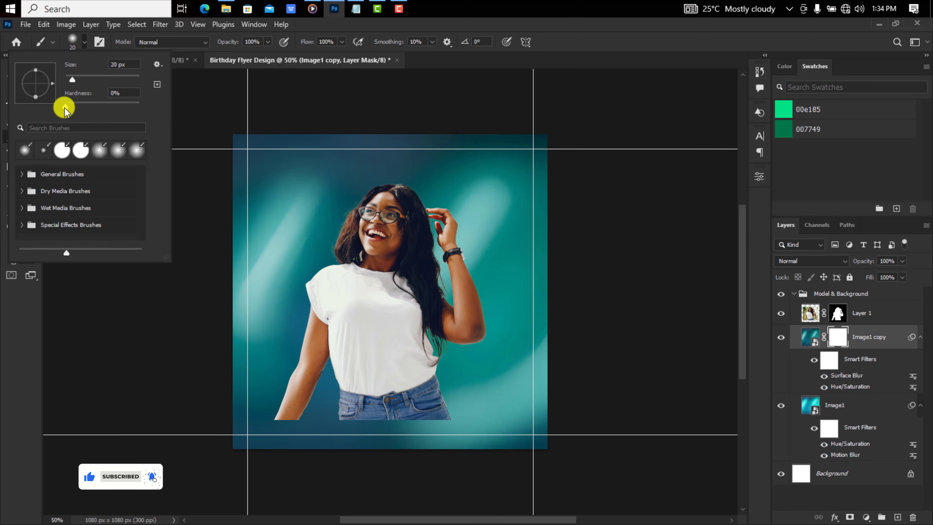
pyautogui.moveTo(73, 81); pyautogui.dragTo(97, 76)
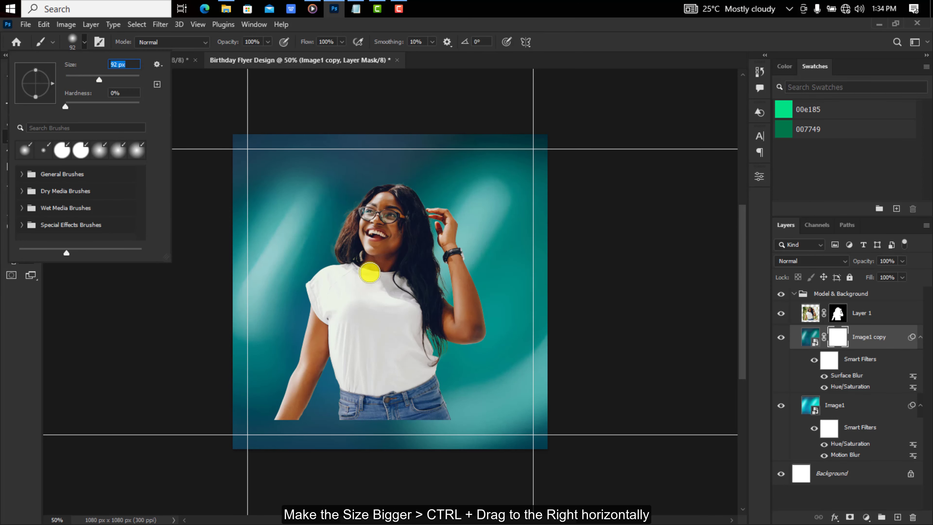
pyautogui.moveTo(379, 284)
pyautogui.mouseDown()
pyautogui.moveTo(457, 257)
pyautogui.moveTo(383, 260)
pyautogui.moveTo(396, 235)
pyautogui.mouseUp()
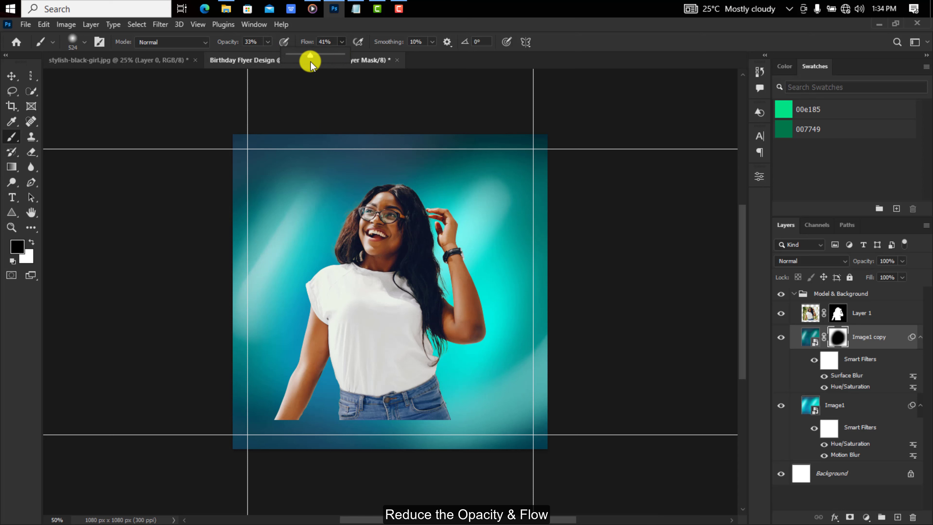
pyautogui.moveTo(305, 64); pyautogui.dragTo(299, 67)
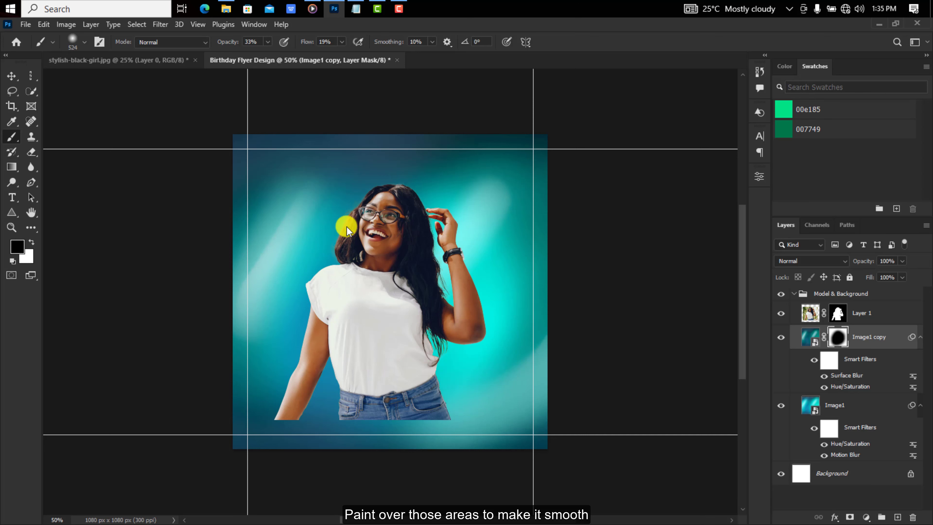
pyautogui.moveTo(412, 370); pyautogui.dragTo(358, 302)
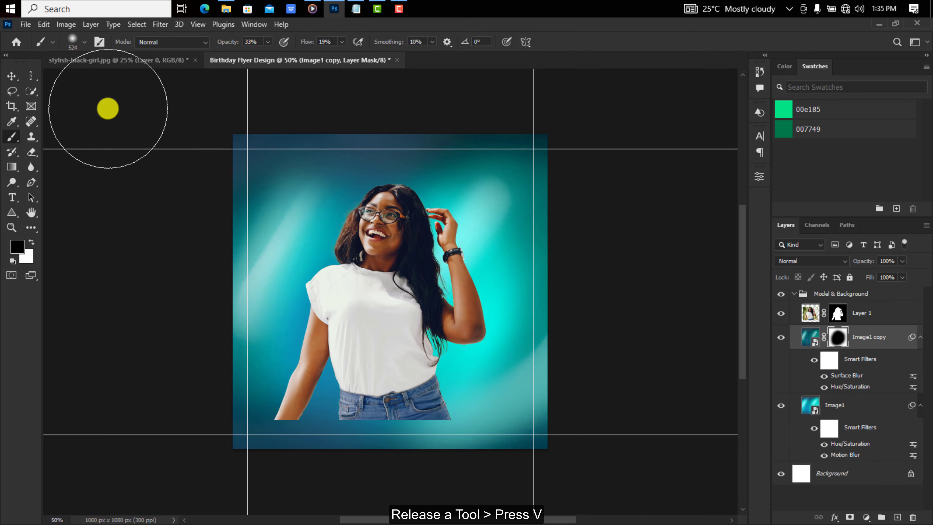
pyautogui.click(11, 76)
pyautogui.hotkey('ctrl', '+')
pyautogui.hotkey('ctrl', '-')
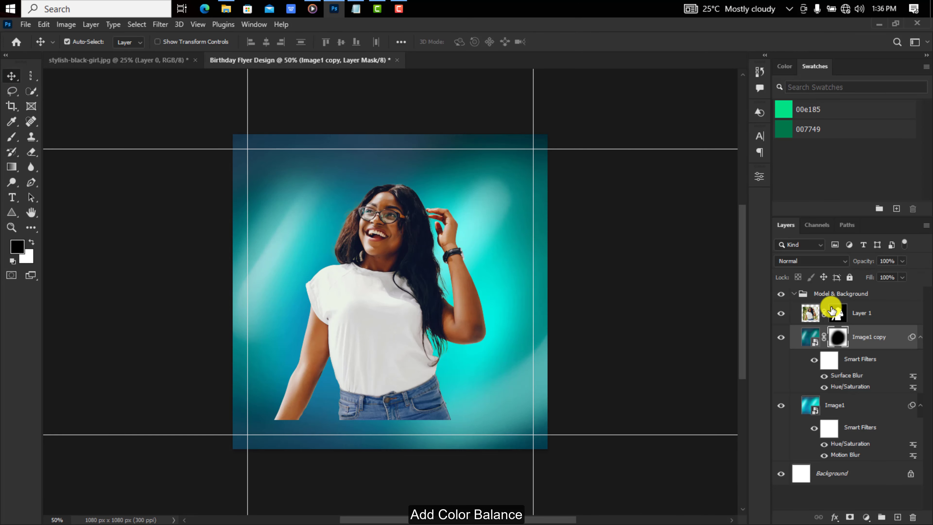
# Step: Add a Color Balance (Cyan-Red -20, Blue +19) clipped to Layer 1
pyautogui.click(859, 313)
pyautogui.click(866, 517)
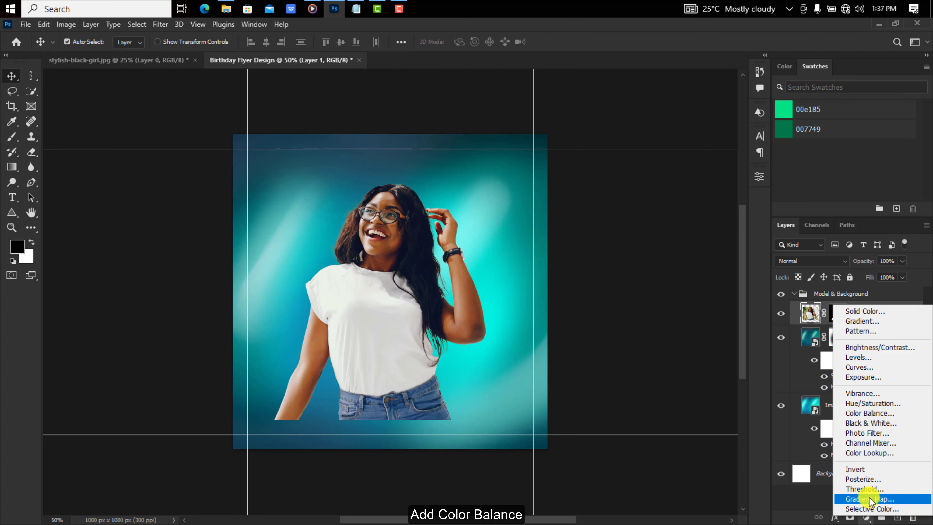
pyautogui.click(887, 418)
pyautogui.write('-20')
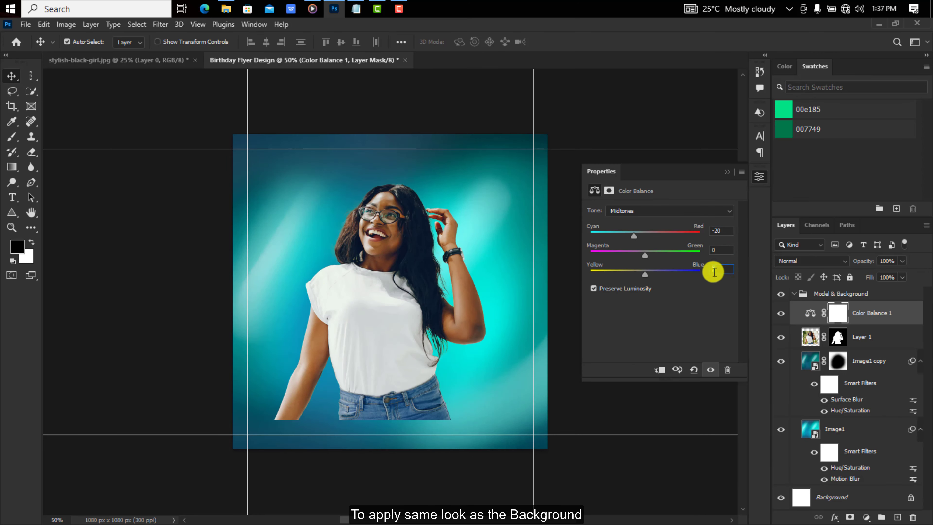
pyautogui.write('19')
pyautogui.press('Return')
pyautogui.click(657, 371)
pyautogui.click(776, 311)
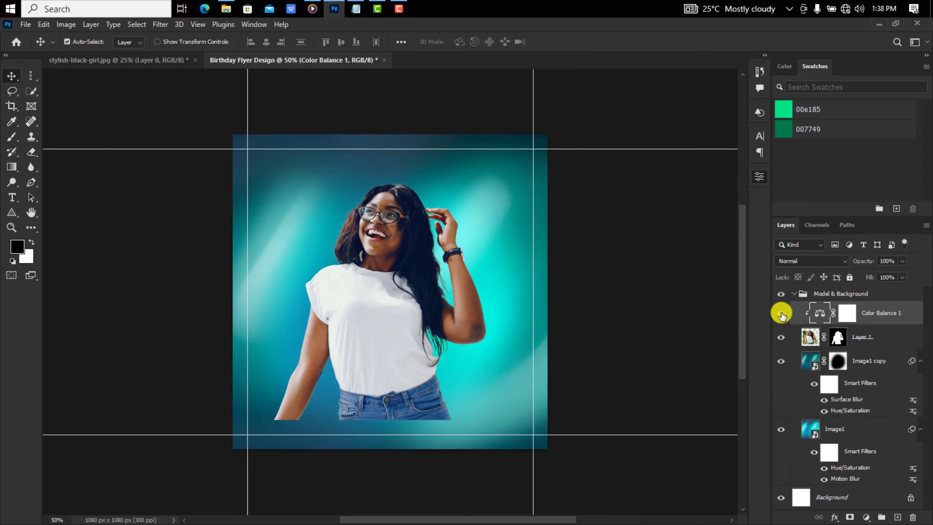
# Step: Add a Color Lookup using filmstock_50 in Darken blend mode
pyautogui.click(867, 519)
pyautogui.click(868, 453)
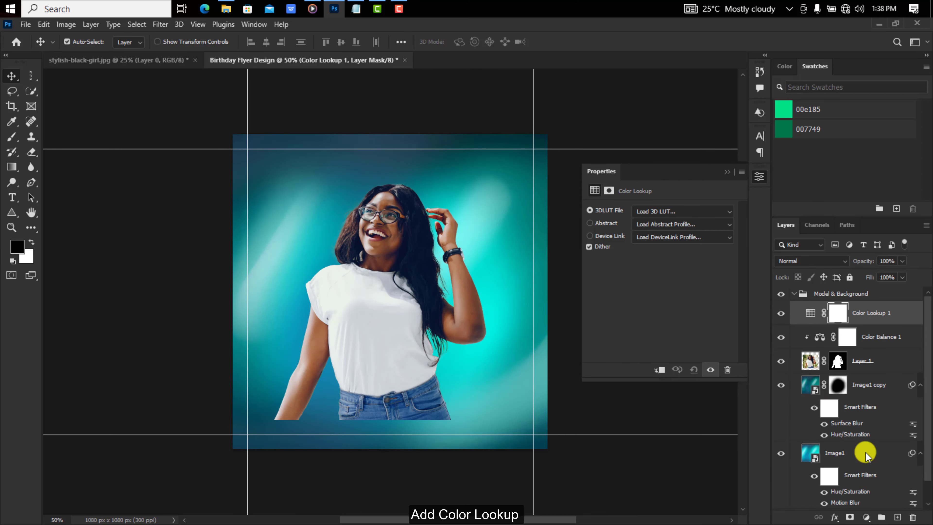
pyautogui.click(688, 211)
pyautogui.click(683, 180)
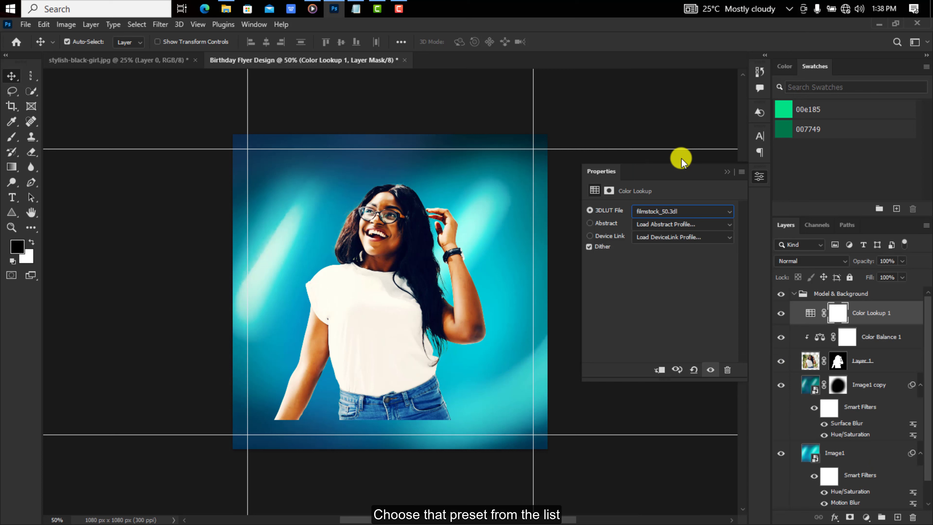
pyautogui.click(792, 263)
pyautogui.click(888, 260)
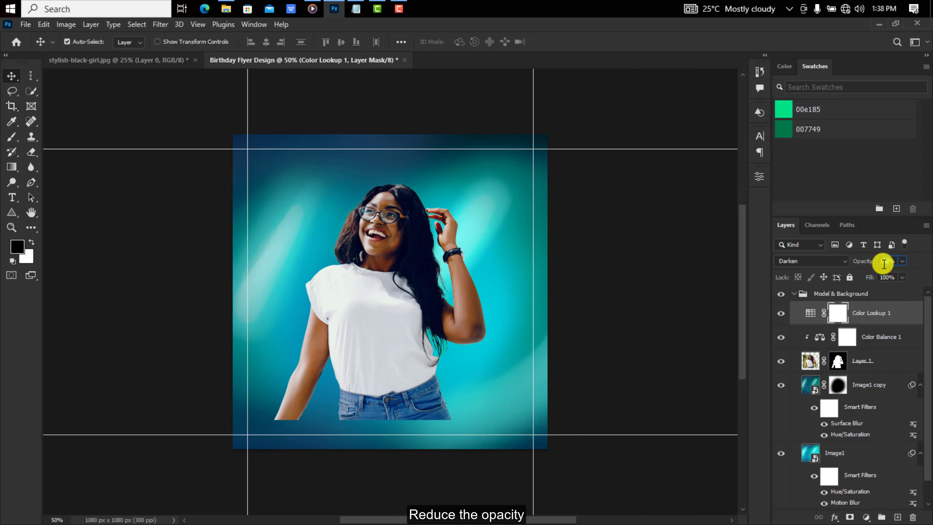
# Step: Set the lookup opacity to 50, then paint out the jeans on Layer 1's mask at 100% flow
pyautogui.write('50')
pyautogui.click(838, 363)
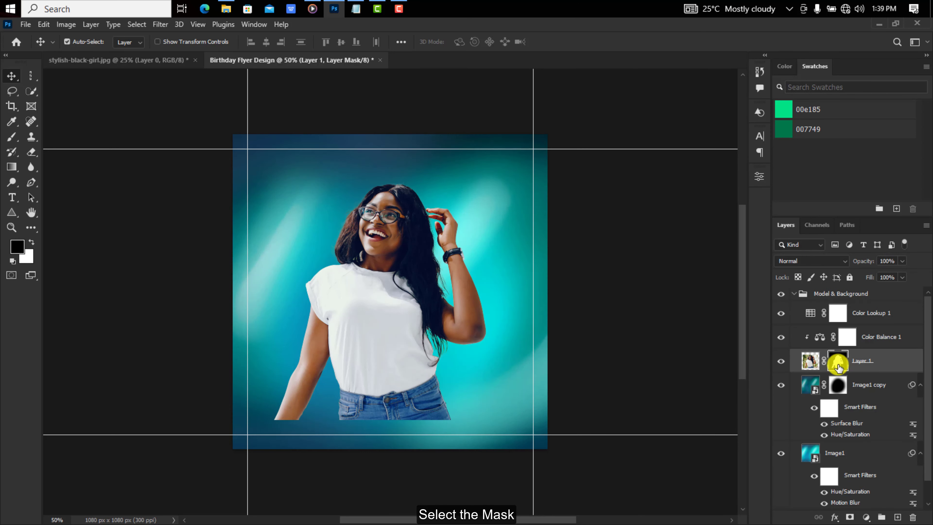
pyautogui.click(12, 137)
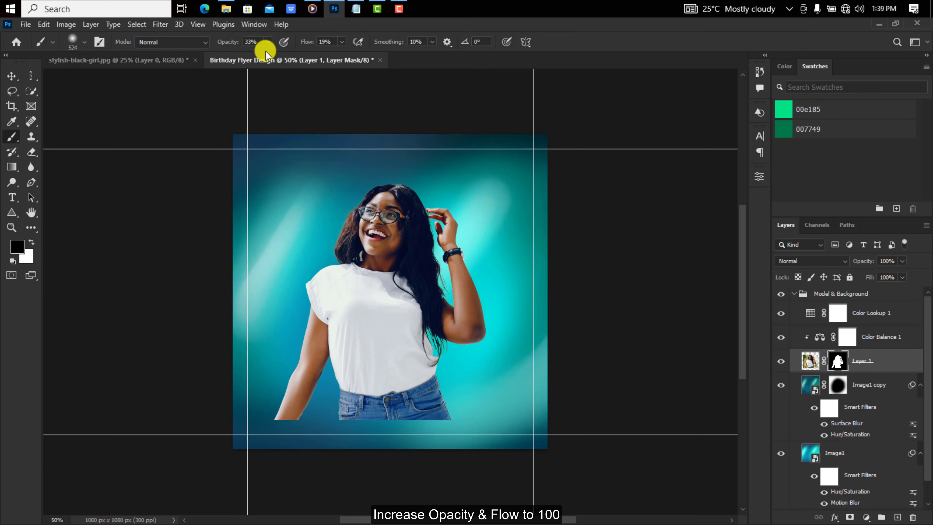
pyautogui.moveTo(341, 47); pyautogui.dragTo(351, 49)
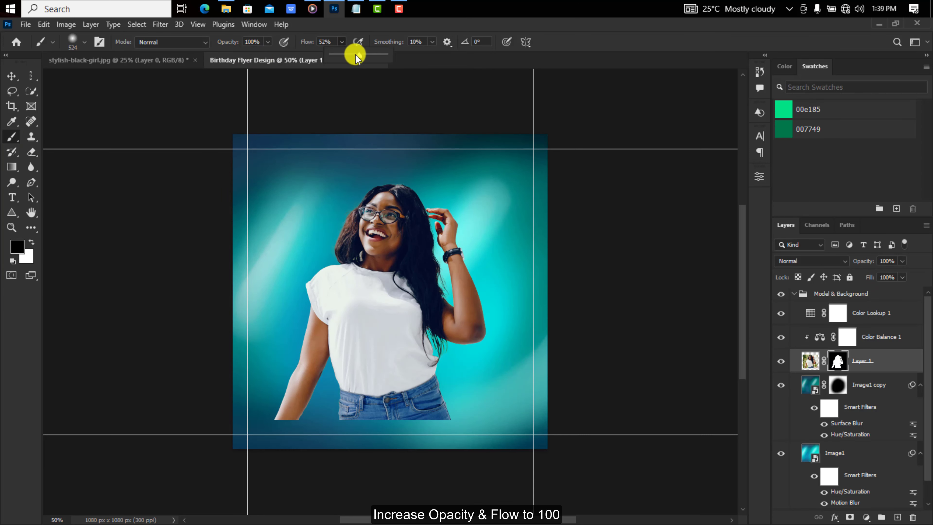
pyautogui.rightClick(394, 378)
pyautogui.press('Escape')
pyautogui.moveTo(387, 438)
pyautogui.mouseDown()
pyautogui.moveTo(415, 448)
pyautogui.moveTo(305, 417)
pyautogui.moveTo(433, 438)
pyautogui.moveTo(400, 431)
pyautogui.moveTo(383, 392)
pyautogui.moveTo(309, 403)
pyautogui.mouseUp()
# Step: Paint white at low opacity on the mask to restore the lower shirt
pyautogui.press('x')
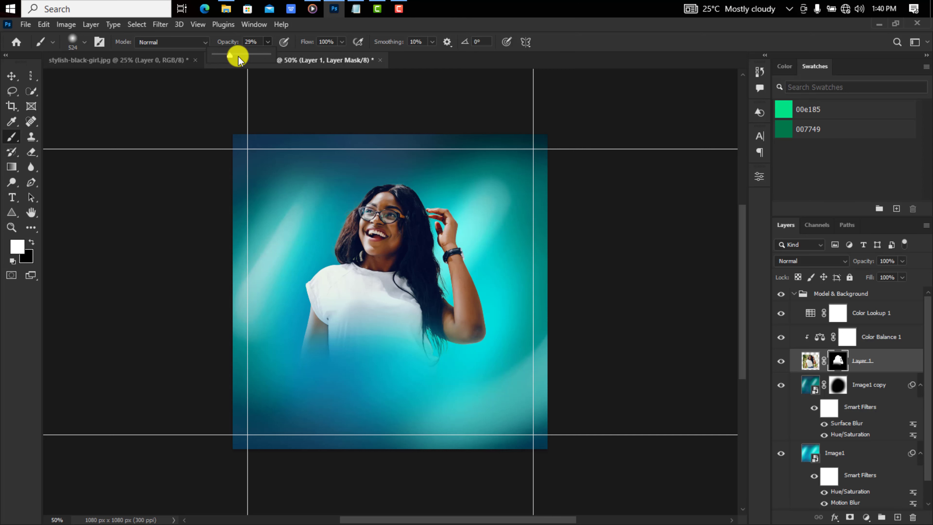
pyautogui.click(341, 41)
pyautogui.moveTo(357, 241)
pyautogui.mouseDown()
pyautogui.moveTo(333, 323)
pyautogui.moveTo(396, 312)
pyautogui.moveTo(371, 323)
pyautogui.moveTo(383, 325)
pyautogui.mouseUp()
pyautogui.click(11, 76)
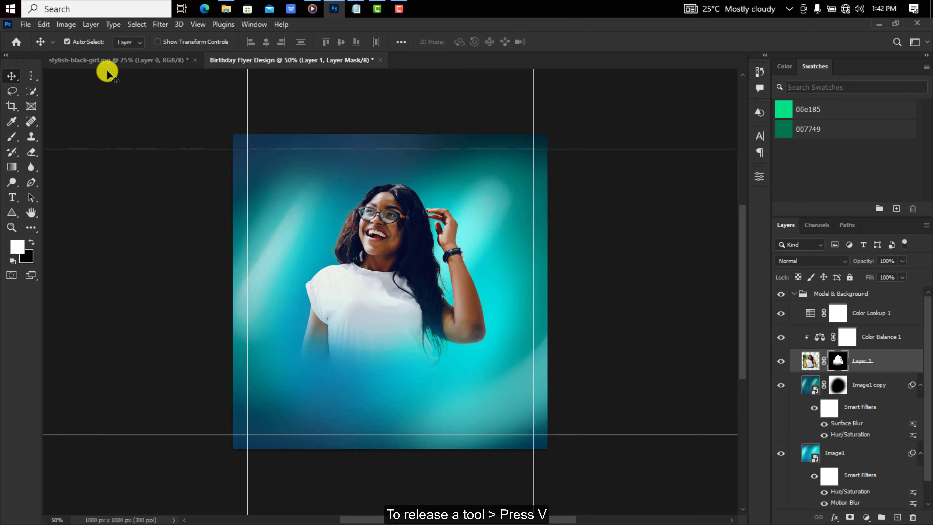
# Step: Close the stylish-black-girl.jpg photo and select the Image1 copy layer
pyautogui.click(196, 60)
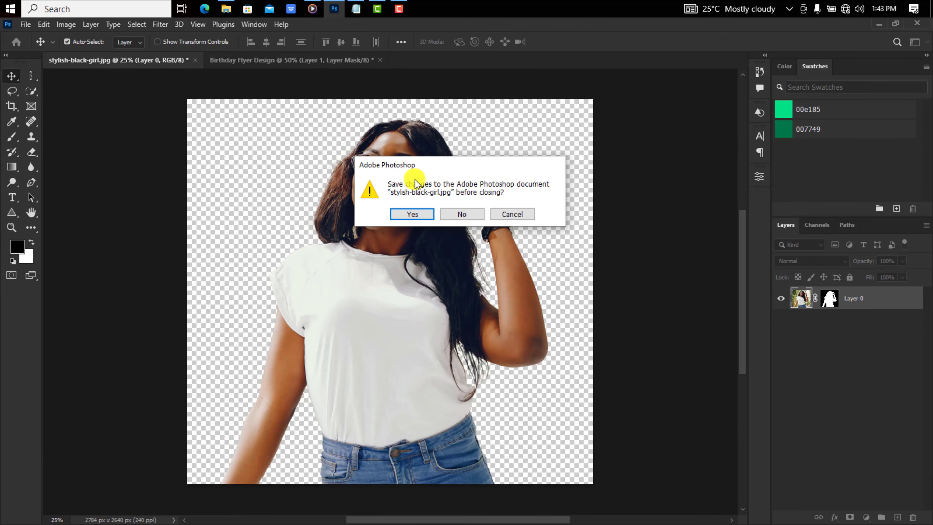
pyautogui.click(467, 214)
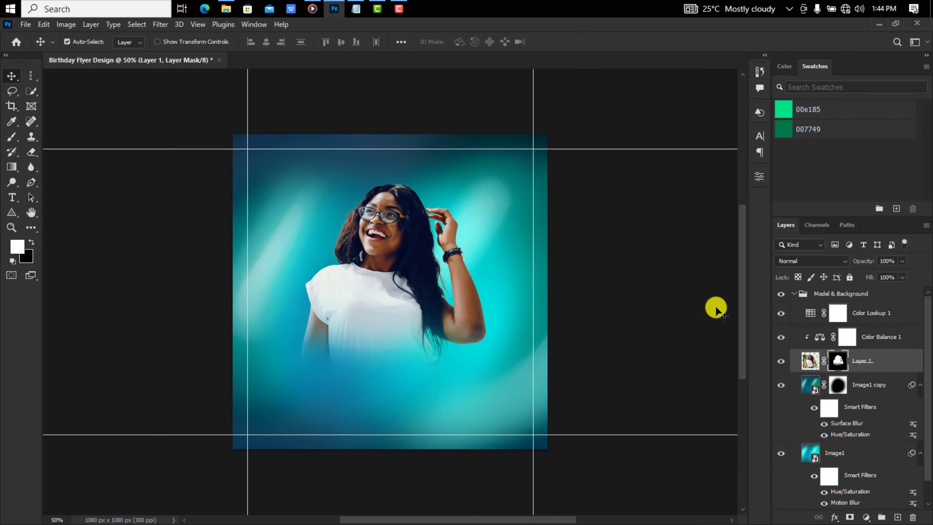
pyautogui.click(866, 386)
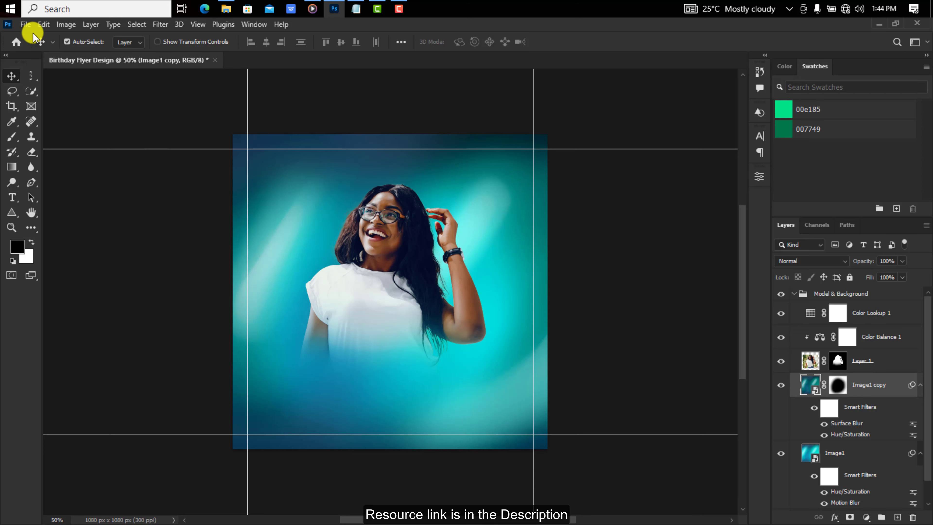
# Step: Place the bokeh Image 2, enlarge it from its centre and position it over the square
pyautogui.click(25, 24)
pyautogui.click(88, 242)
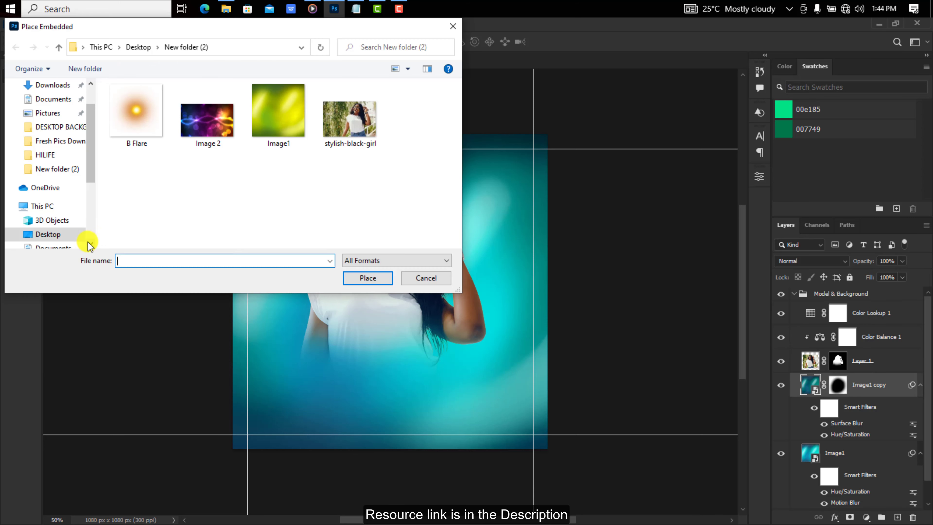
pyautogui.click(204, 124)
pyautogui.click(367, 277)
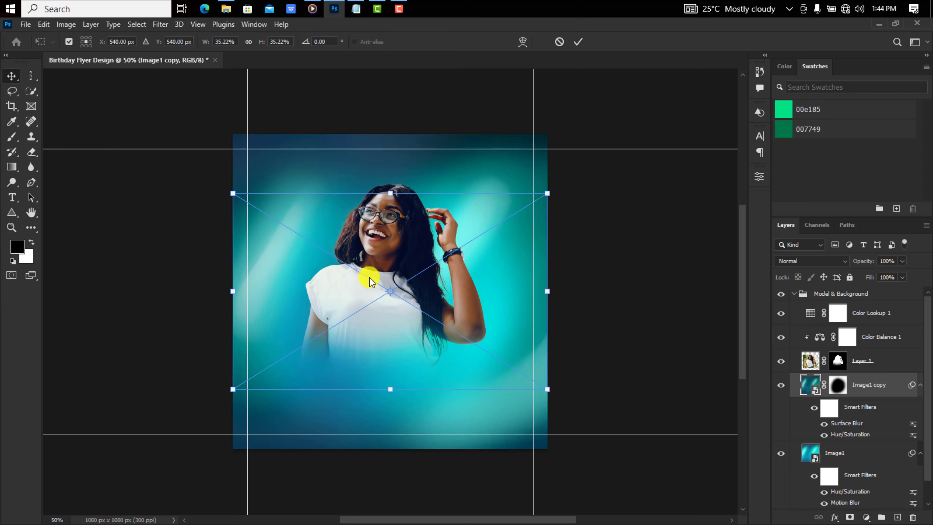
pyautogui.hotkey('ctrl', '-')
pyautogui.hotkey('ctrl', '-')
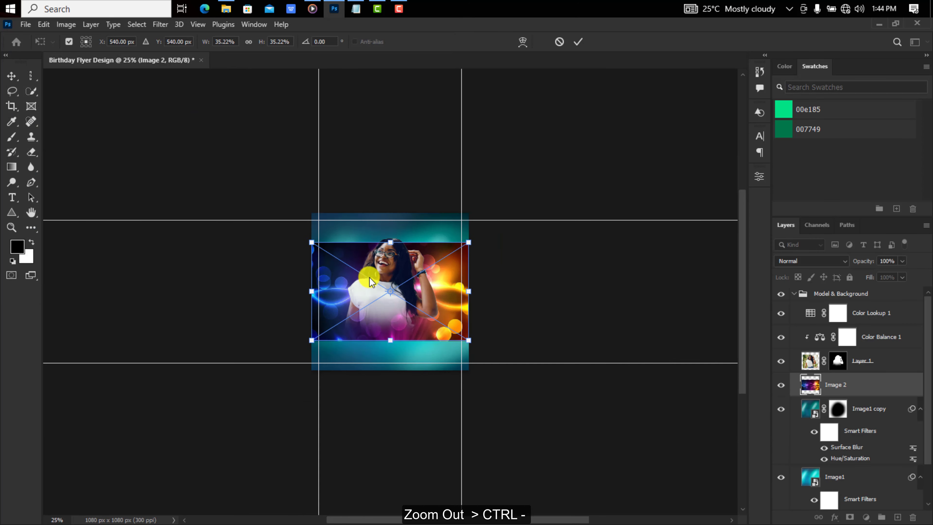
pyautogui.moveTo(469, 242); pyautogui.dragTo(664, 176)
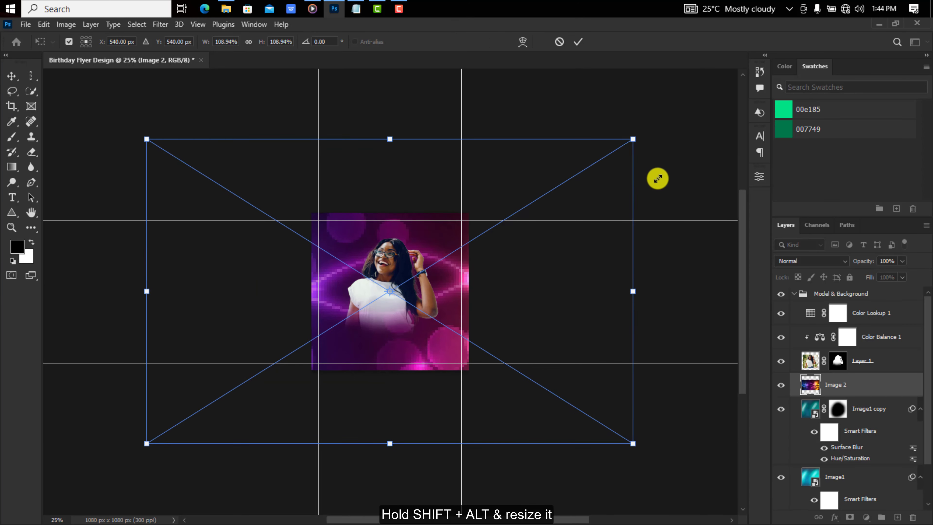
pyautogui.moveTo(386, 288); pyautogui.dragTo(346, 356)
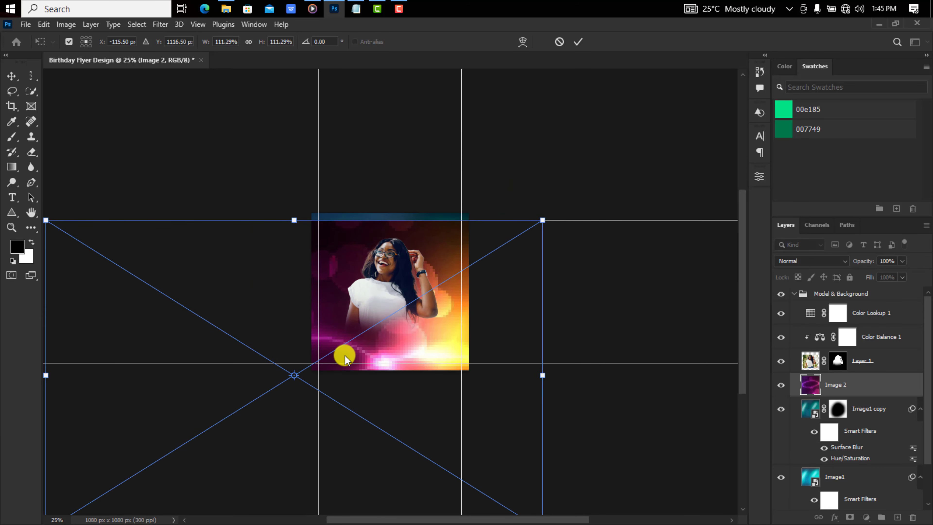
pyautogui.moveTo(345, 355); pyautogui.dragTo(356, 297)
pyautogui.click(579, 42)
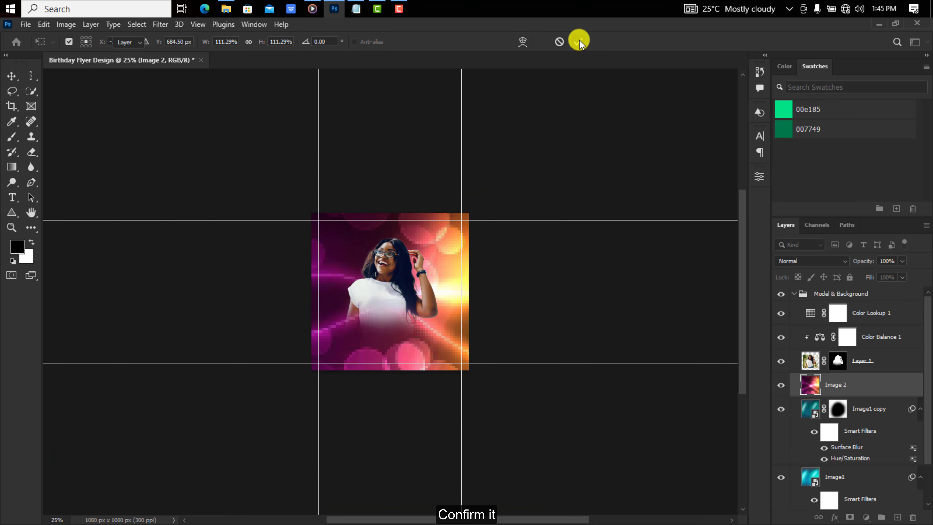
pyautogui.hotkey('ctrl', '+')
pyautogui.hotkey('ctrl', '+')
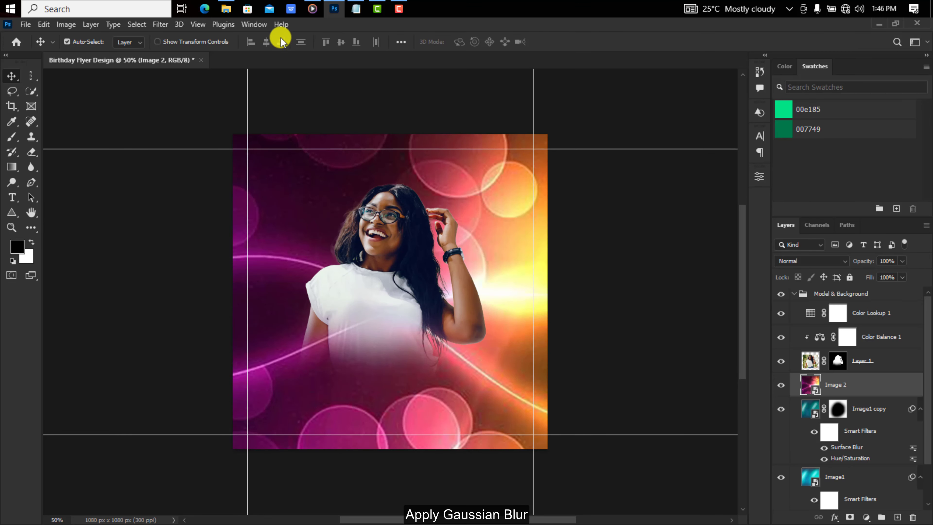
# Step: Gaussian-blur Image 2 and set its blend mode to Screen
pyautogui.click(161, 24)
pyautogui.moveTo(219, 174)
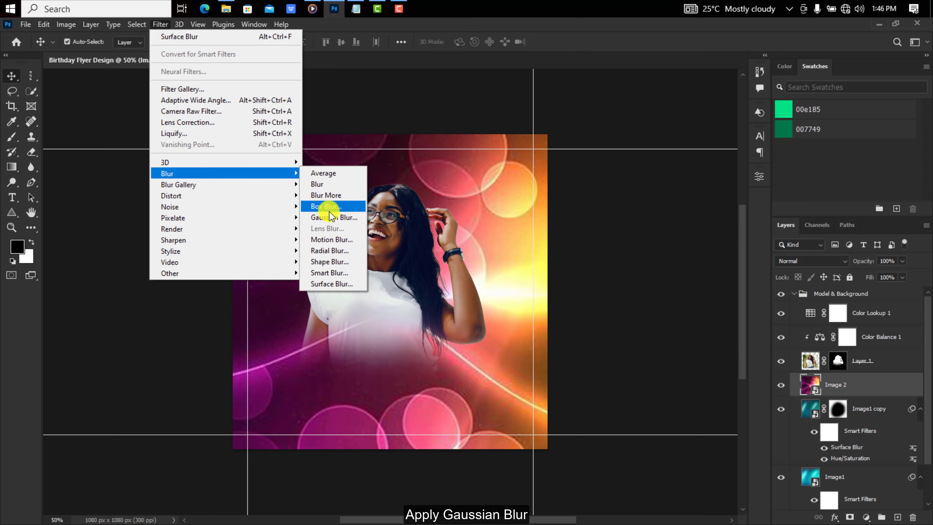
pyautogui.click(330, 217)
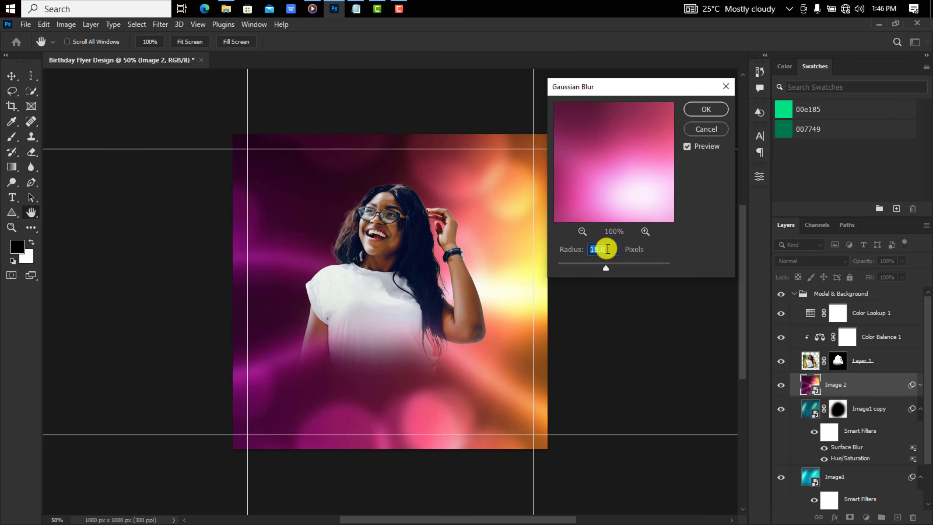
pyautogui.click(694, 109)
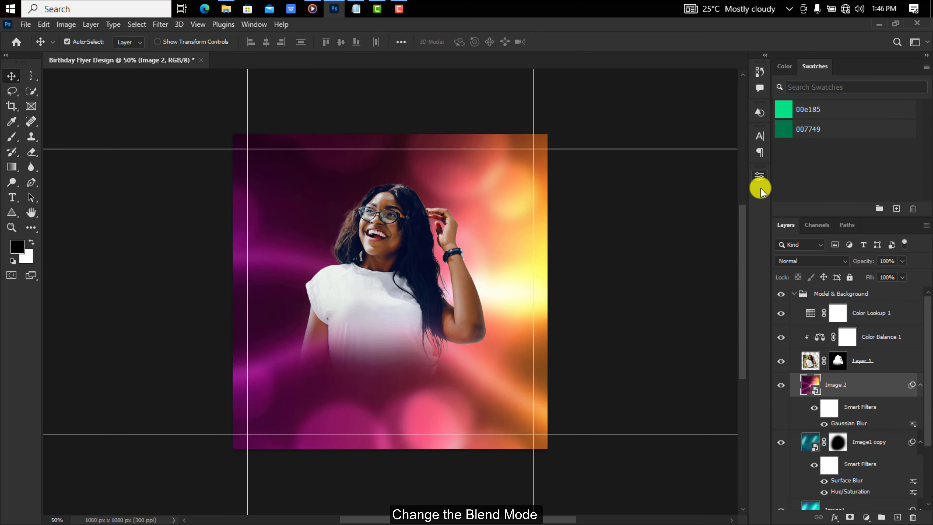
pyautogui.click(798, 261)
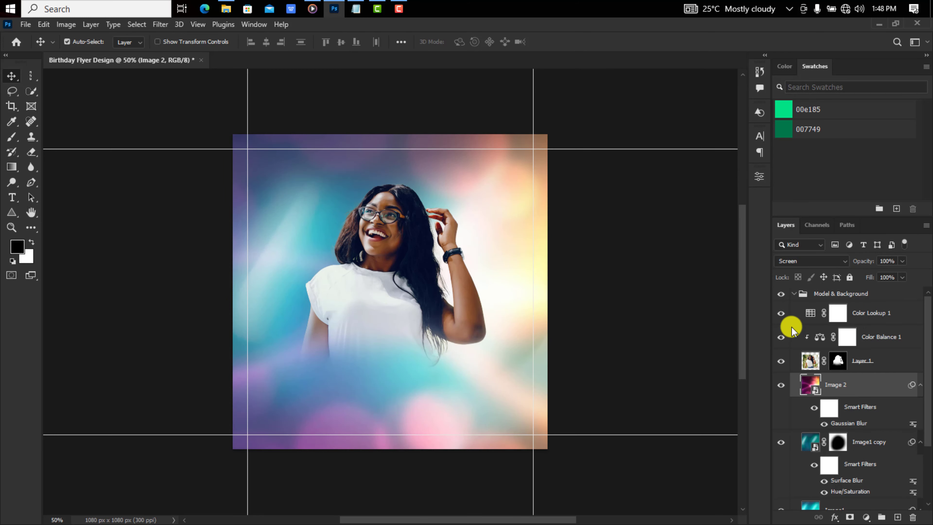
pyautogui.click(858, 311)
# Step: Place the B Flare image as embedded and enlarge it to cover the whole square
pyautogui.click(25, 25)
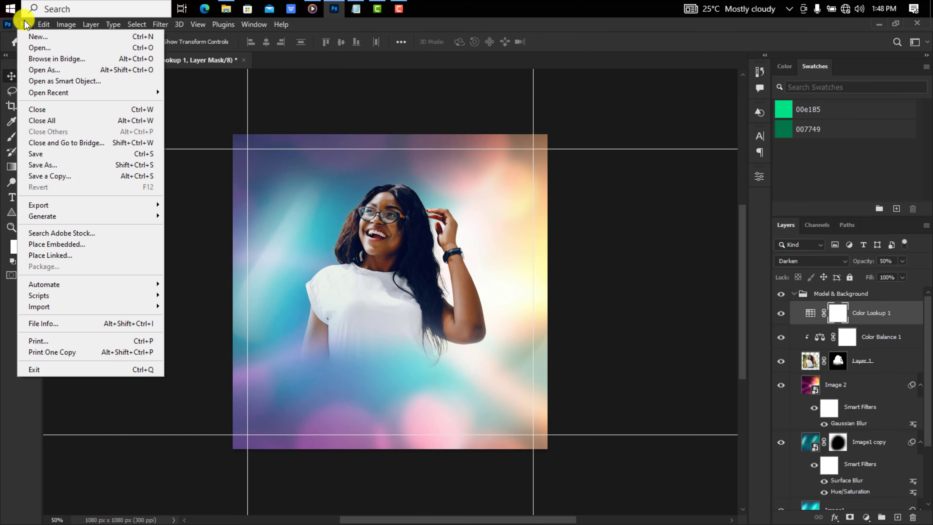
pyautogui.click(67, 241)
pyautogui.click(130, 111)
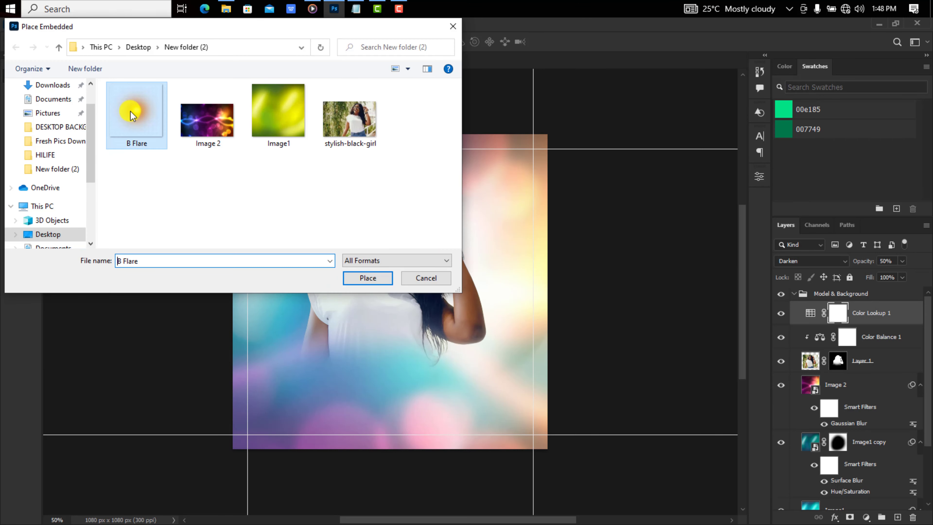
pyautogui.click(367, 278)
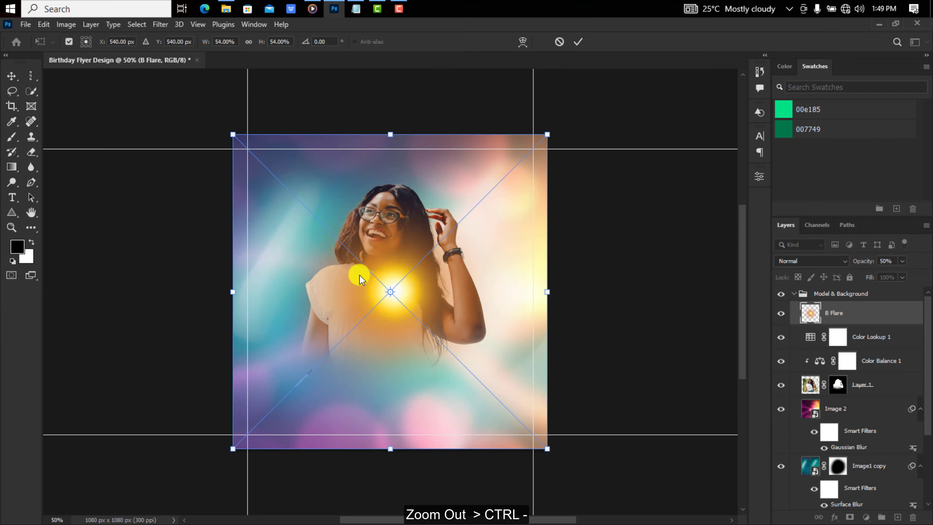
pyautogui.hotkey('ctrl', '-')
pyautogui.hotkey('ctrl', '-')
pyautogui.hotkey('ctrl', '-')
pyautogui.moveTo(434, 235); pyautogui.dragTo(671, 115)
pyautogui.moveTo(420, 300)
pyautogui.mouseDown()
pyautogui.moveTo(357, 259)
pyautogui.moveTo(354, 243)
pyautogui.mouseUp()
pyautogui.hotkey('ctrl', '-')
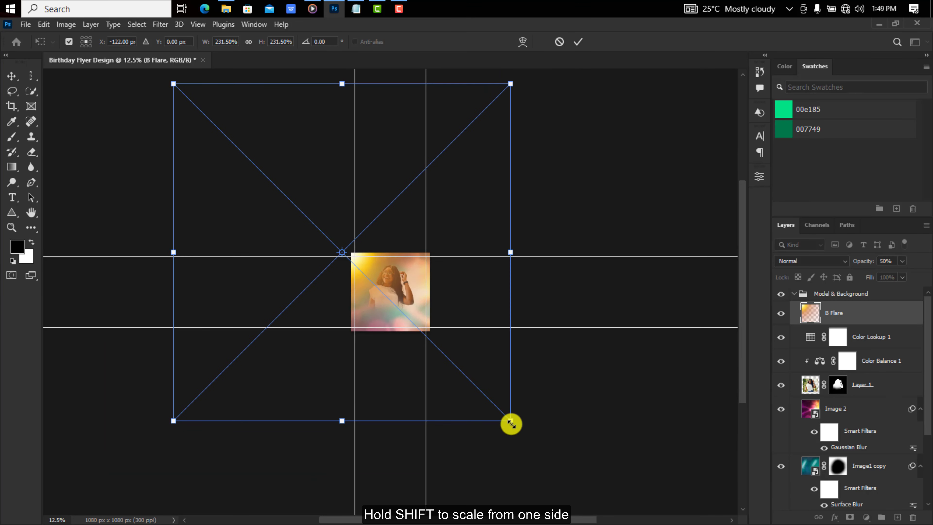
pyautogui.moveTo(510, 420); pyautogui.dragTo(562, 475)
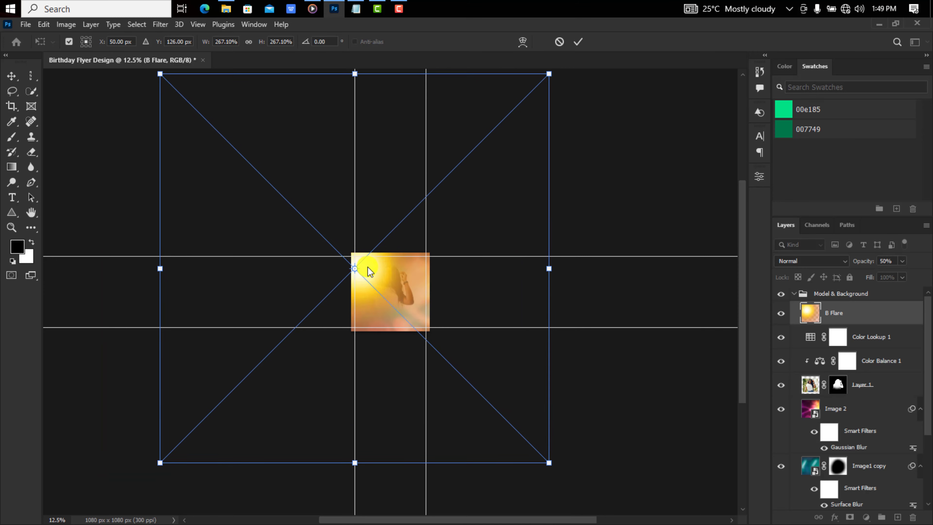
pyautogui.moveTo(368, 267); pyautogui.dragTo(358, 262)
pyautogui.click(578, 41)
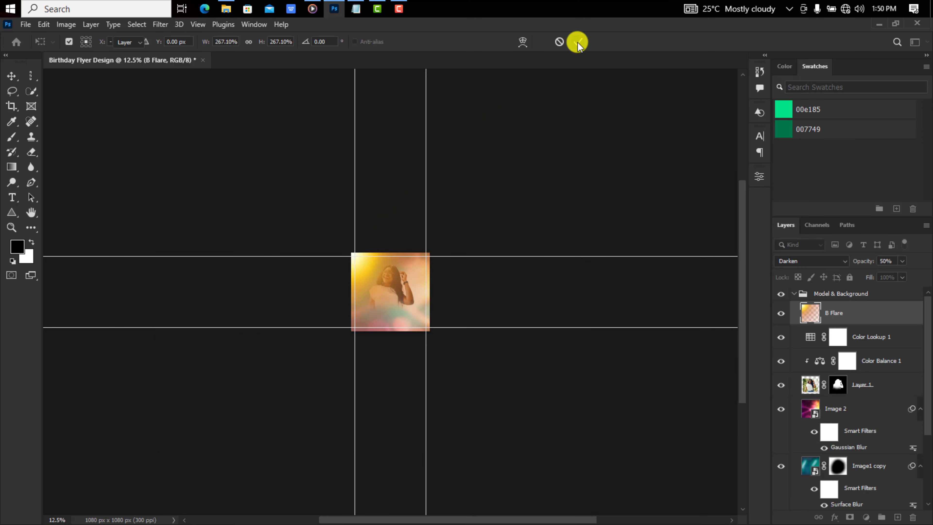
pyautogui.hotkey('ctrl', '+')
pyautogui.hotkey('ctrl', '+')
pyautogui.hotkey('ctrl', '+')
pyautogui.hotkey('ctrl', '+')
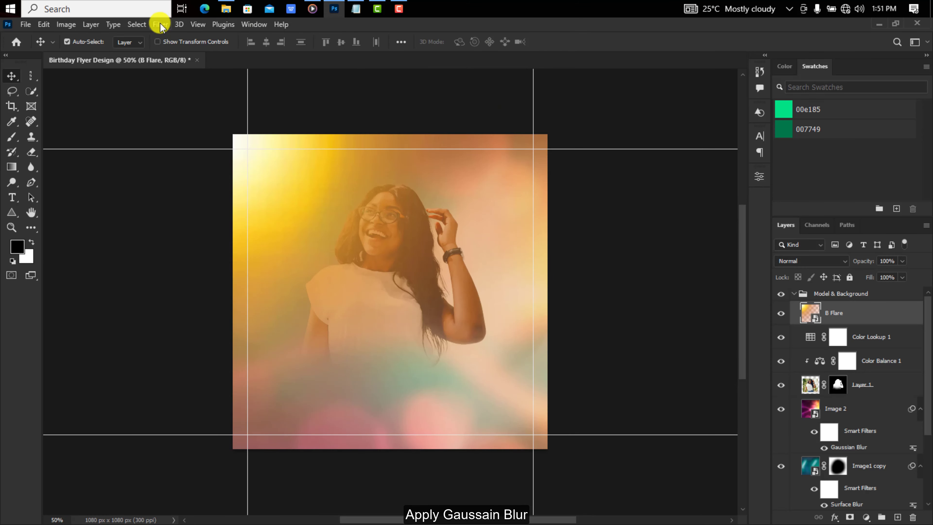
# Step: Gaussian-blur the flare, shift its hue +142 to teal, and set it to Color mode
pyautogui.click(160, 24)
pyautogui.moveTo(167, 173)
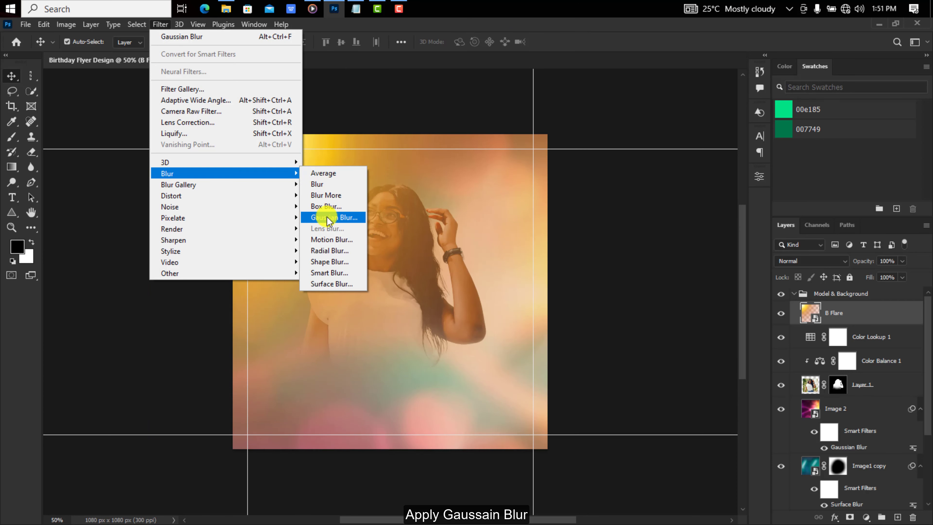
pyautogui.click(328, 218)
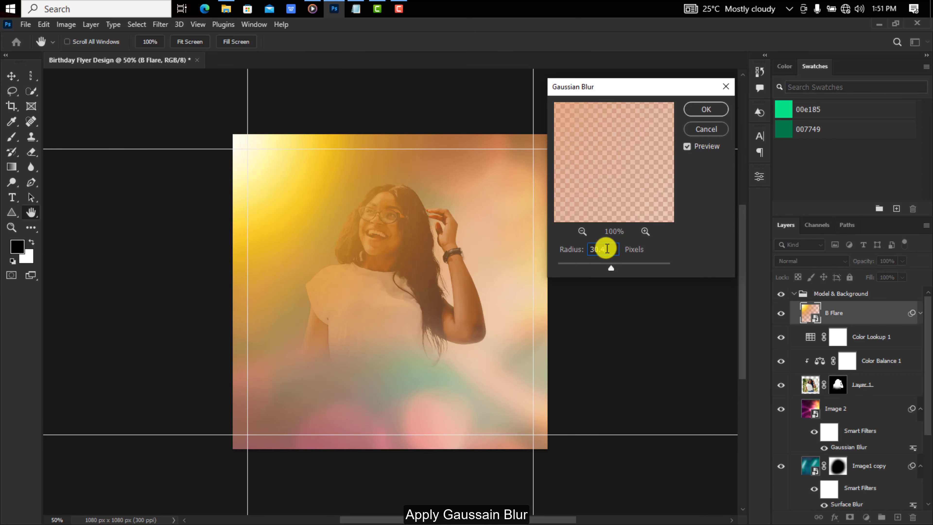
pyautogui.click(705, 107)
pyautogui.hotkey('ctrl', 'u')
pyautogui.click(788, 259)
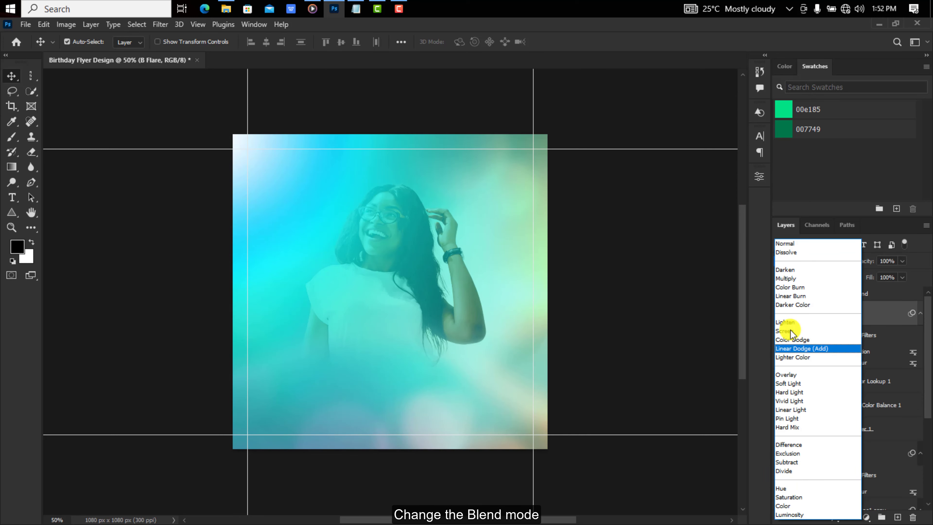
pyautogui.click(790, 504)
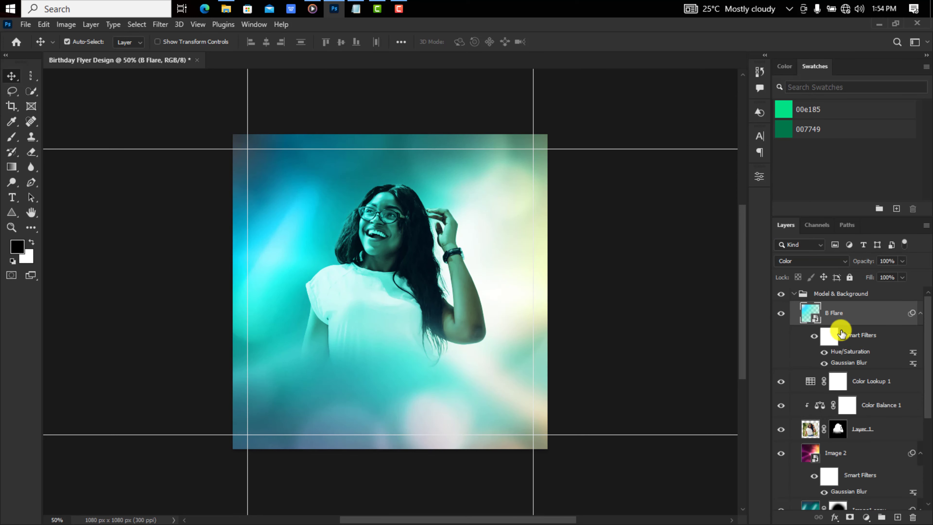
# Step: Duplicate the B Flare layer, keep only its Gaussian Blur, and shrink the copy right and down
pyautogui.moveTo(852, 314); pyautogui.dragTo(899, 517)
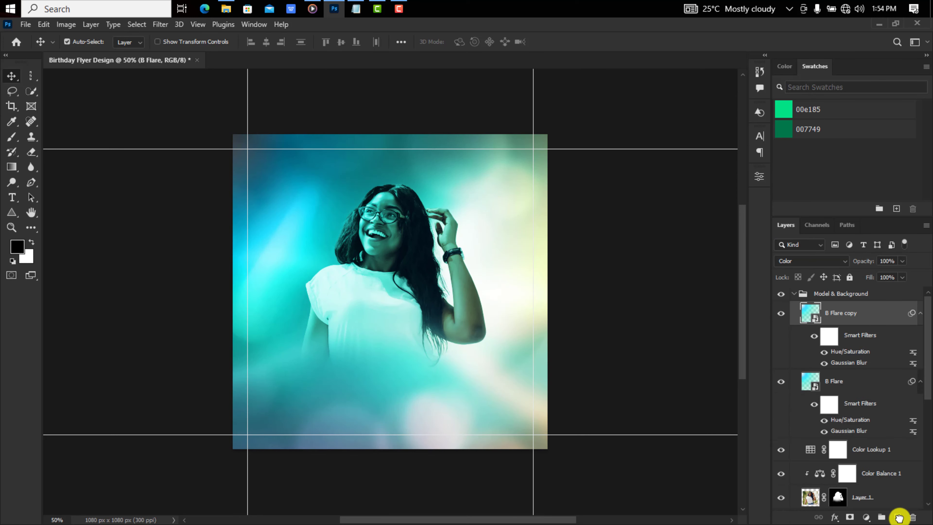
pyautogui.rightClick(849, 353)
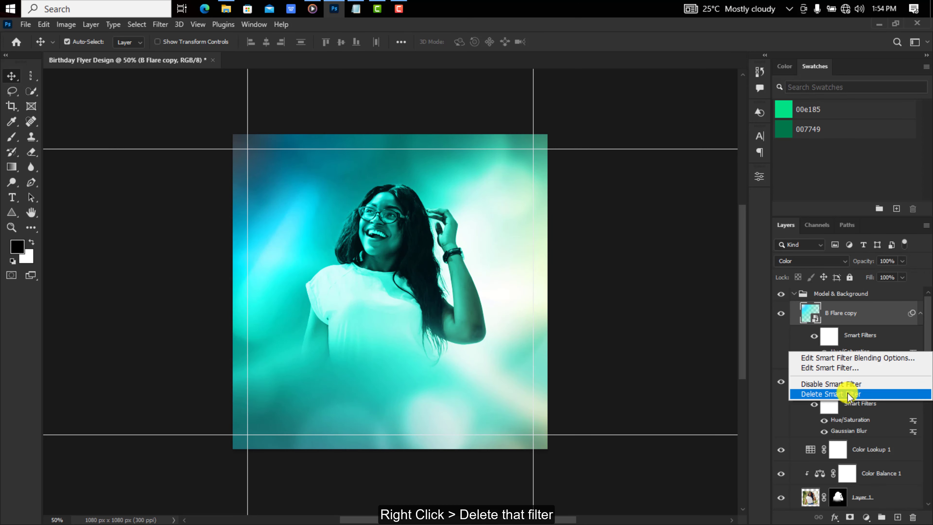
pyautogui.hotkey('ctrl', '-')
pyautogui.hotkey('ctrl', 't')
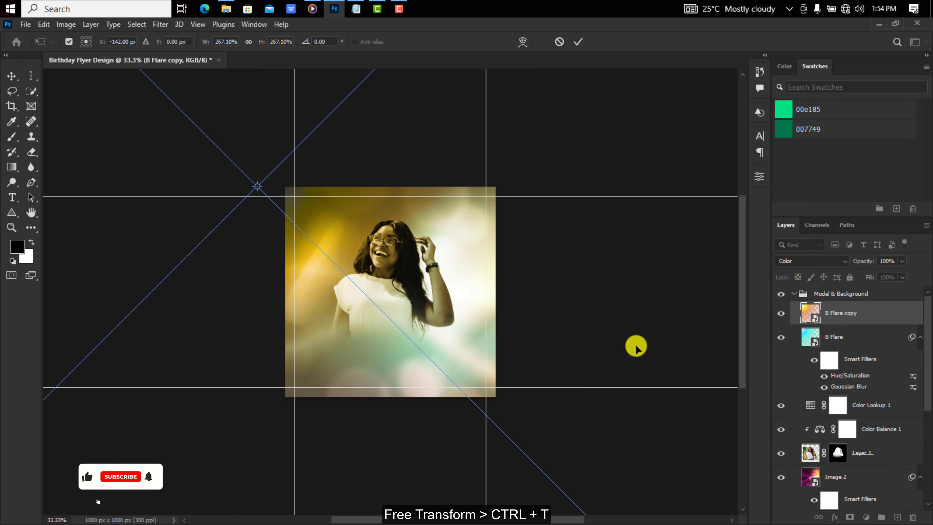
pyautogui.moveTo(314, 213); pyautogui.dragTo(464, 214)
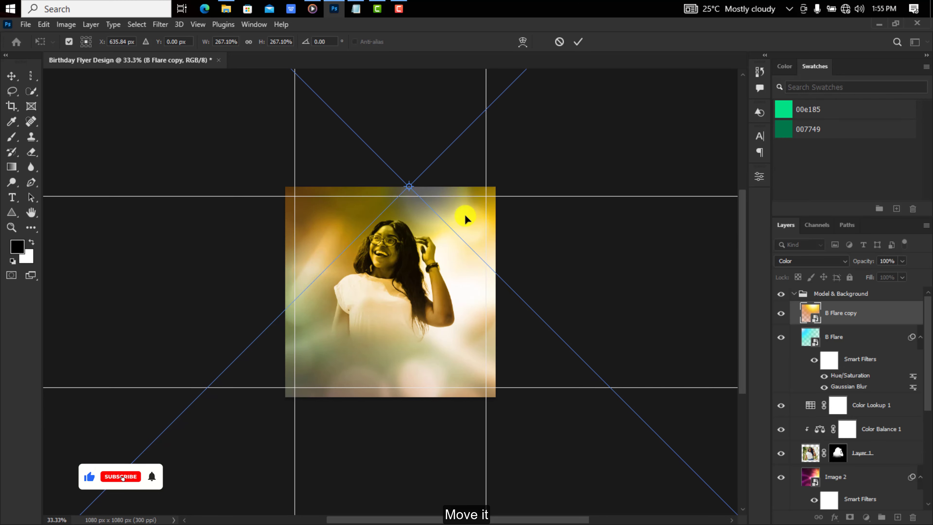
pyautogui.hotkey('ctrl', '-')
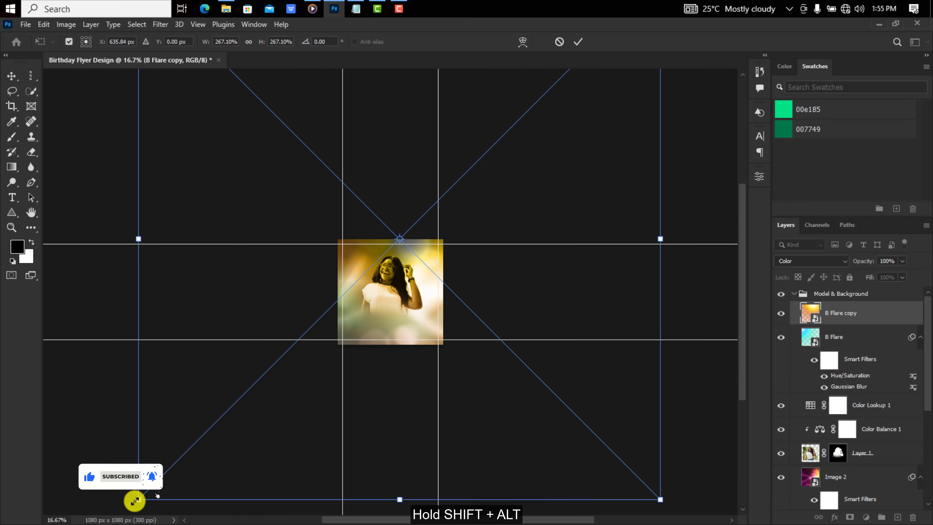
pyautogui.moveTo(135, 500); pyautogui.dragTo(250, 400)
pyautogui.moveTo(386, 317)
pyautogui.mouseDown()
pyautogui.moveTo(430, 285)
pyautogui.moveTo(425, 310)
pyautogui.mouseUp()
pyautogui.hotkey('ctrl', '+')
pyautogui.hotkey('ctrl', '+')
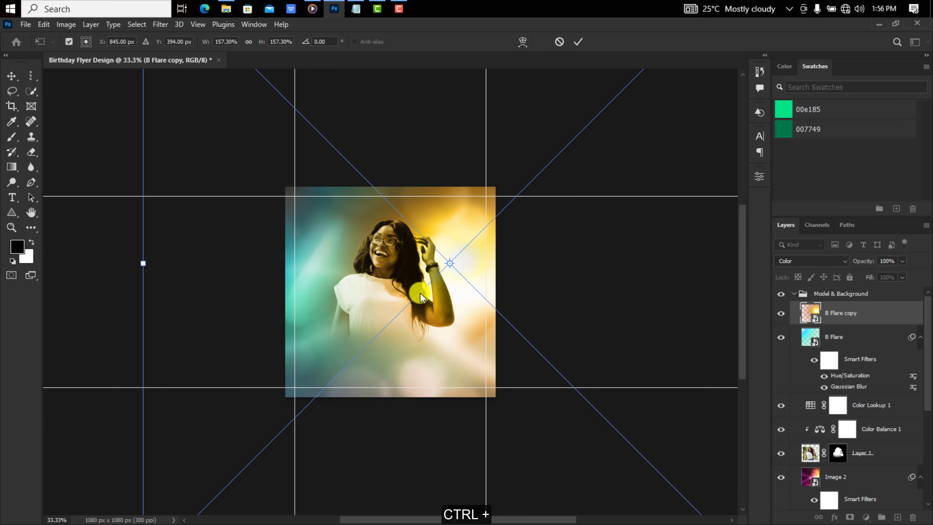
pyautogui.hotkey('ctrl', '+')
# Step: Commit the flare copy's placement and add a Vibrance adjustment layer at +20
pyautogui.click(574, 41)
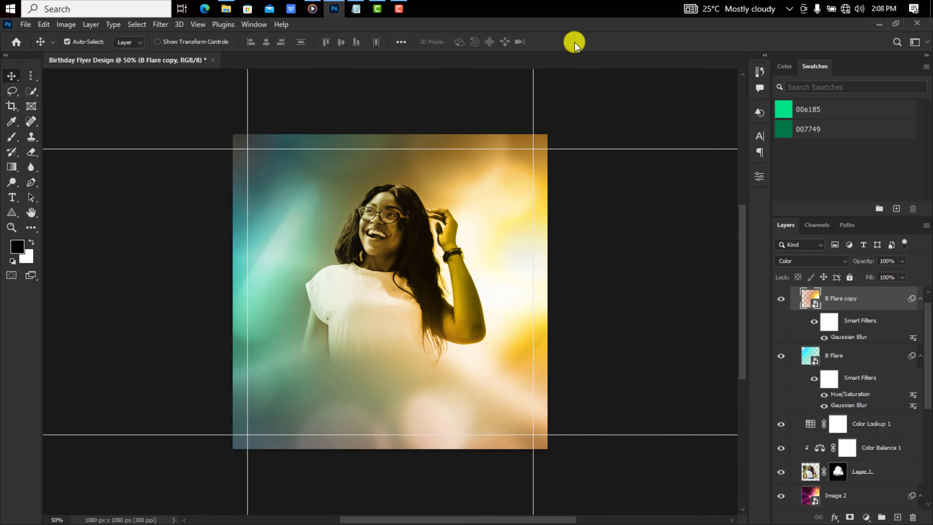
pyautogui.click(869, 517)
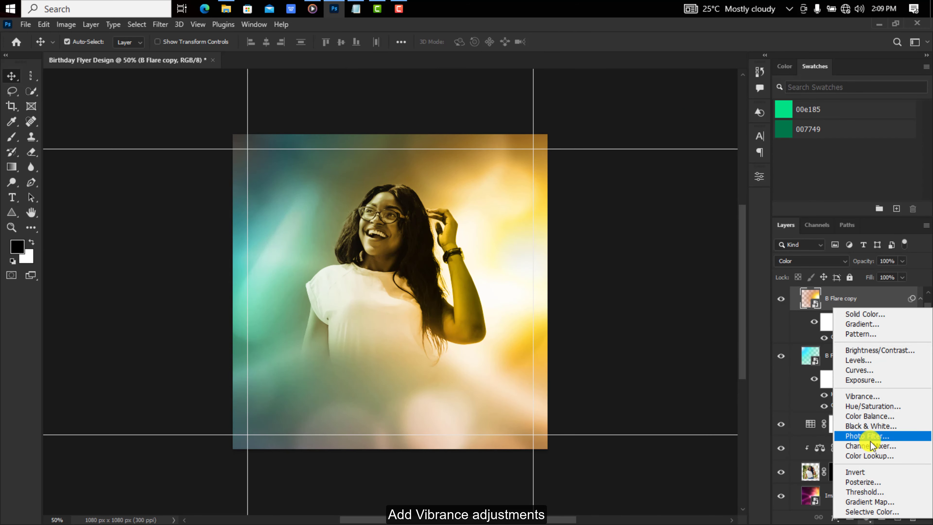
pyautogui.click(875, 397)
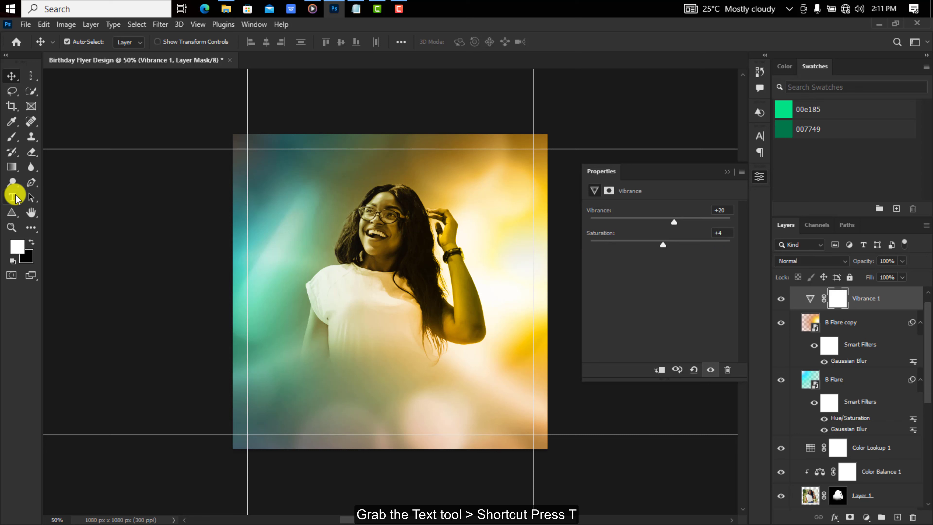
# Step: Type white 'JULIET' at the lower left, then move it toward the centre and enlarge it
pyautogui.click(11, 197)
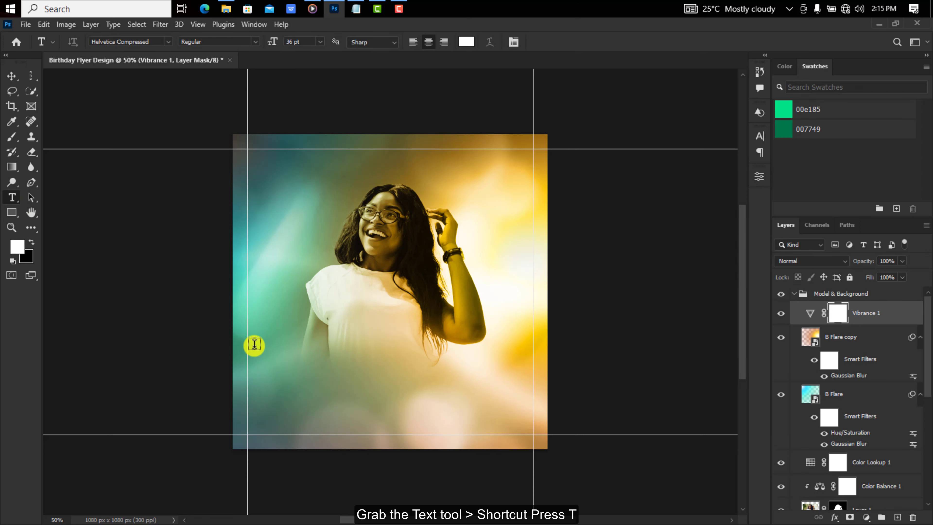
pyautogui.click(325, 375)
pyautogui.write('JULIET')
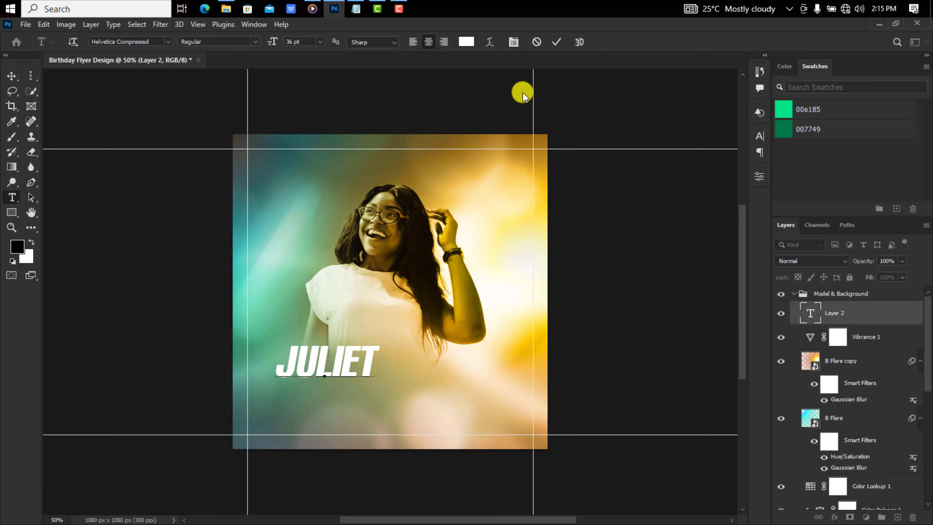
pyautogui.click(557, 42)
pyautogui.press('v')
pyautogui.moveTo(338, 364); pyautogui.dragTo(386, 364)
pyautogui.hotkey('ctrl', 't')
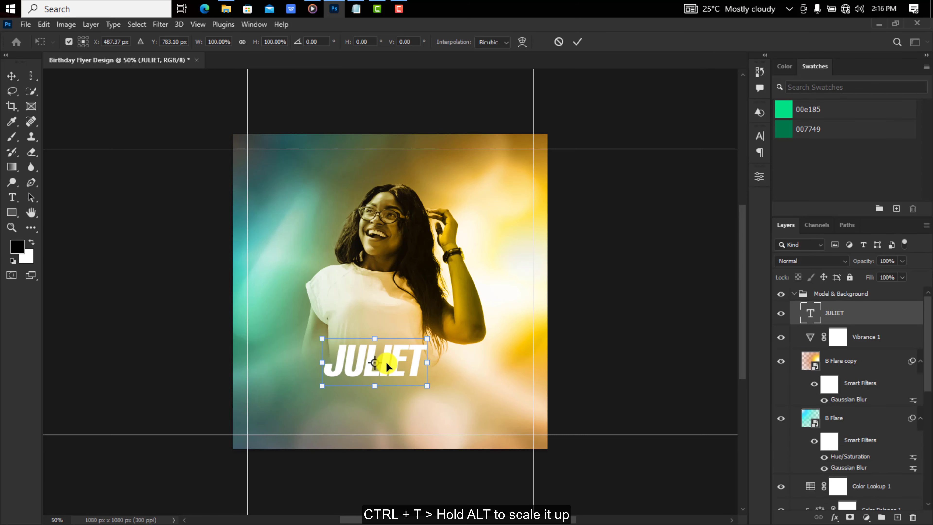
pyautogui.moveTo(427, 340); pyautogui.dragTo(460, 327)
pyautogui.click(578, 42)
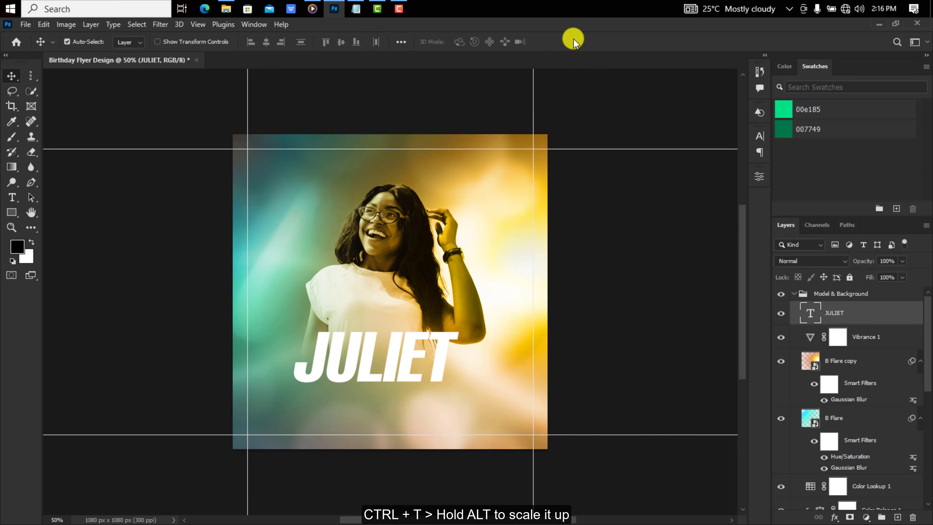
# Step: Skew JULIET upward on the right and move its layer beneath the woman
pyautogui.click(757, 138)
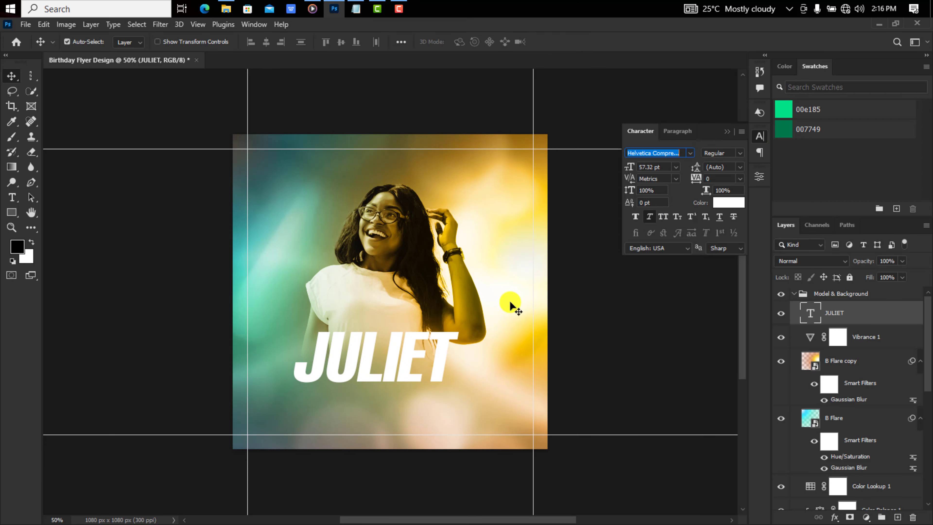
pyautogui.hotkey('ctrl', 't')
pyautogui.rightClick(437, 354)
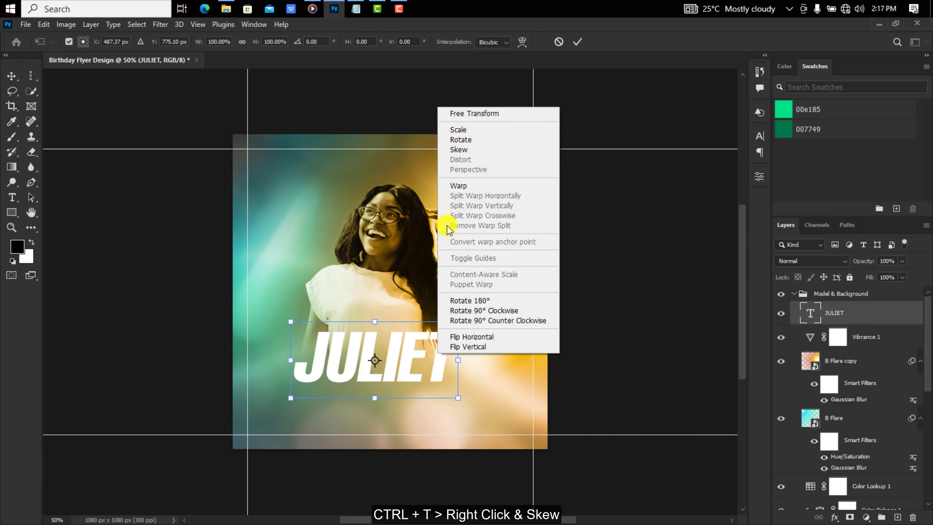
pyautogui.click(455, 149)
pyautogui.moveTo(460, 362); pyautogui.dragTo(460, 355)
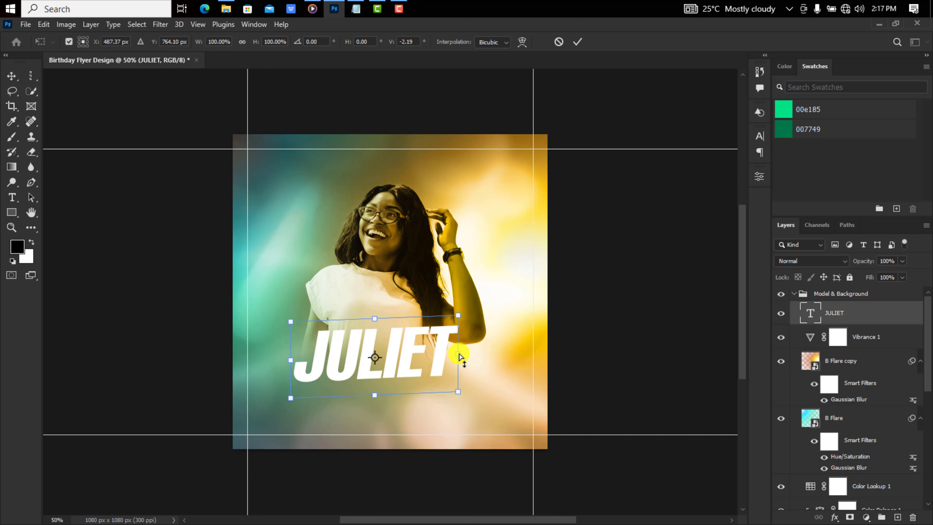
pyautogui.press('Return')
pyautogui.moveTo(845, 309)
pyautogui.mouseDown()
pyautogui.moveTo(851, 393)
pyautogui.moveTo(854, 383)
pyautogui.mouseUp()
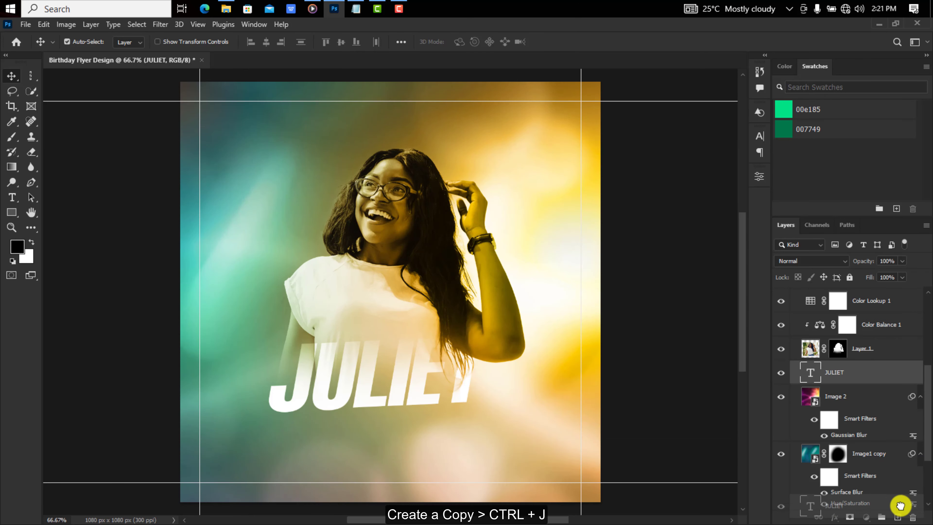
# Step: Duplicate JULIET to the top of the stack, shrink it, and retype it as 'Coleman'
pyautogui.hotkey('ctrl', 'j')
pyautogui.moveTo(852, 378); pyautogui.dragTo(849, 292)
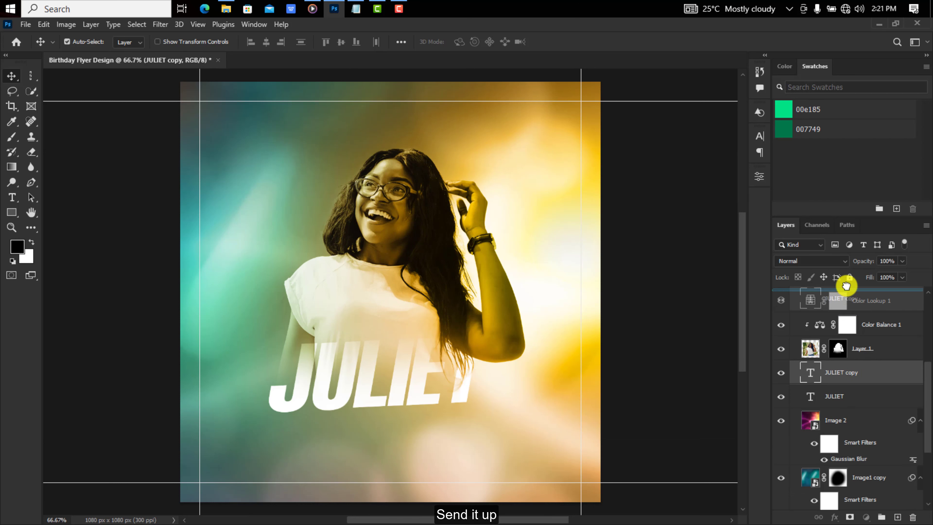
pyautogui.hotkey('ctrl', 't')
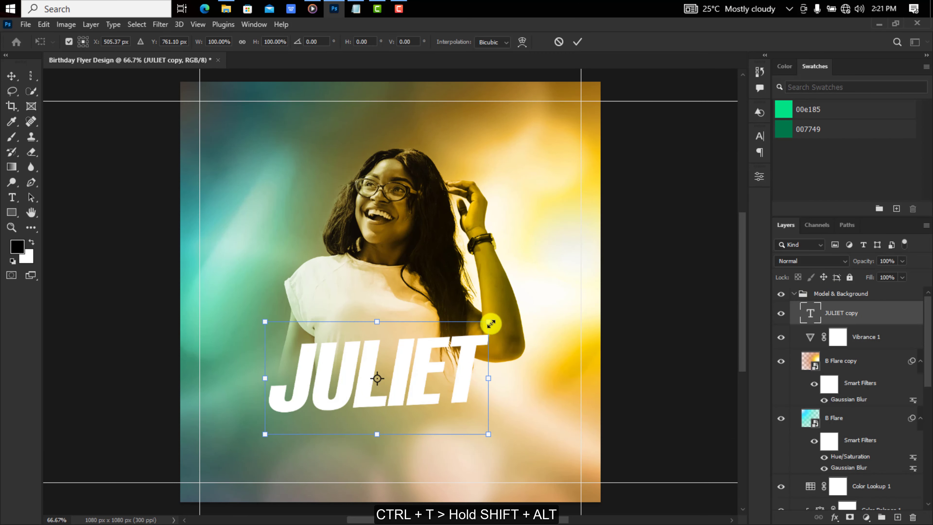
pyautogui.moveTo(491, 323); pyautogui.dragTo(411, 420)
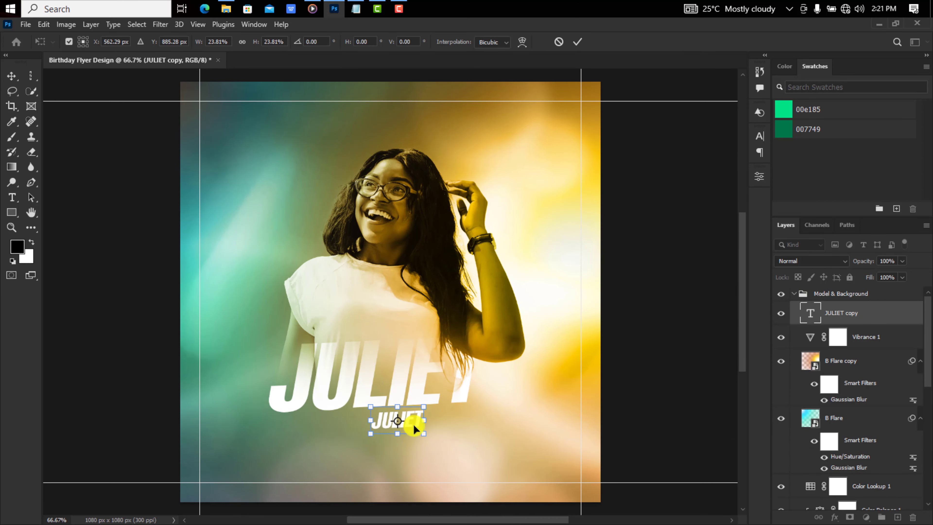
pyautogui.doubleClick(413, 424)
pyautogui.write('Coleman')
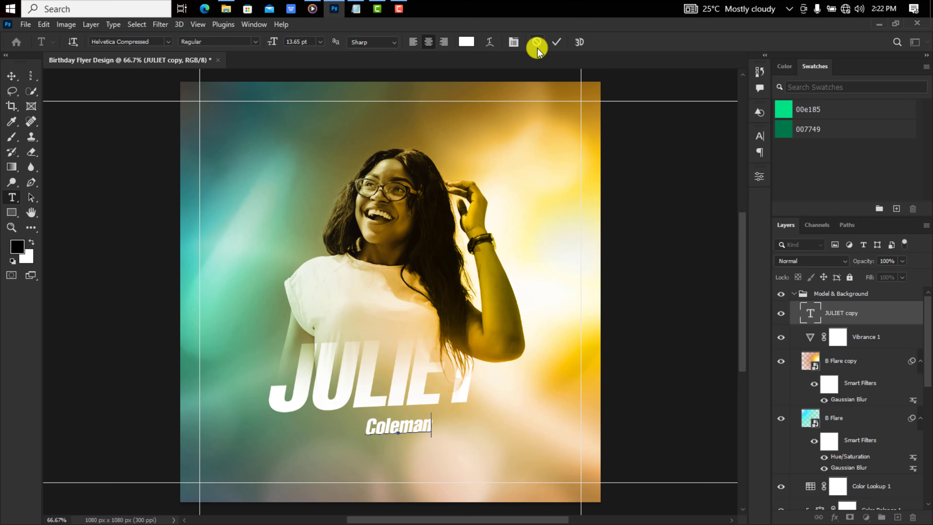
pyautogui.click(556, 43)
pyautogui.press('v')
# Step: Give Coleman the Get Show font in green 007749, enlarged across JULIET's lower part
pyautogui.click(759, 136)
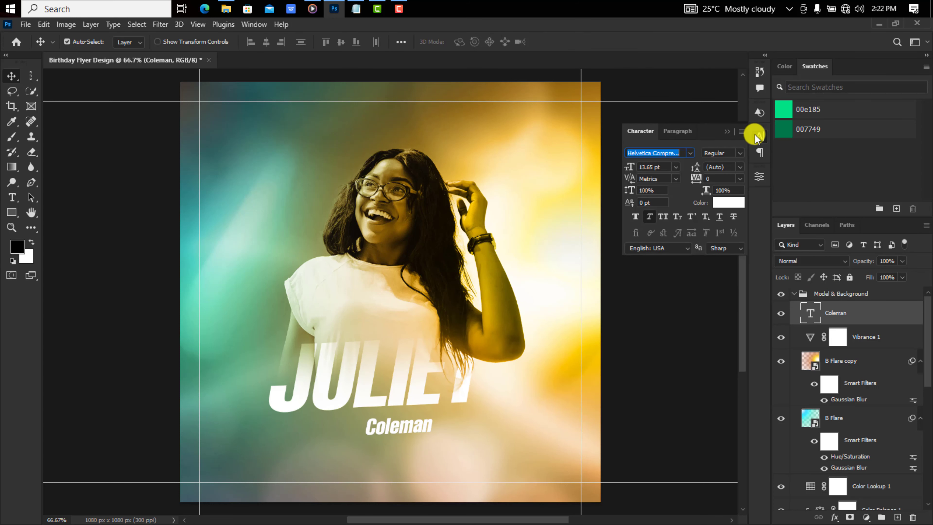
pyautogui.click(689, 152)
pyautogui.click(681, 209)
pyautogui.click(781, 131)
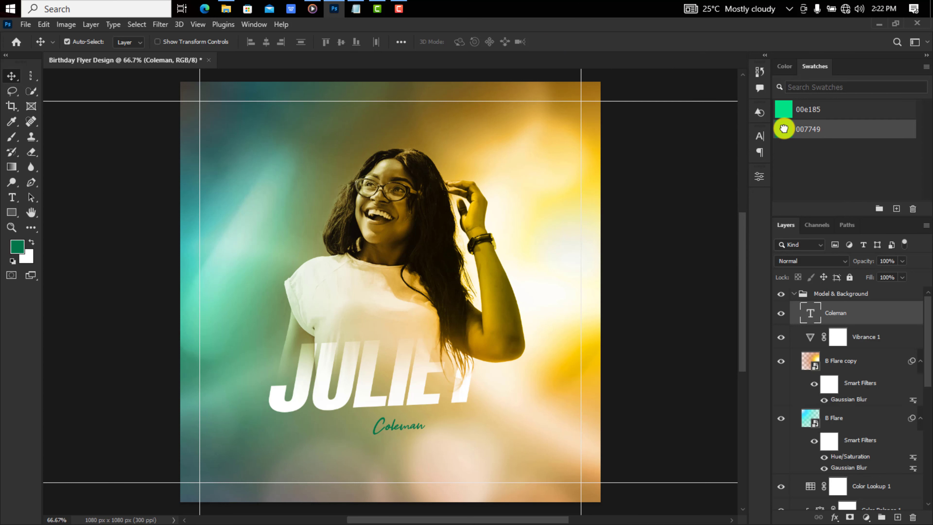
pyautogui.hotkey('ctrl', 't')
pyautogui.moveTo(405, 429); pyautogui.dragTo(428, 397)
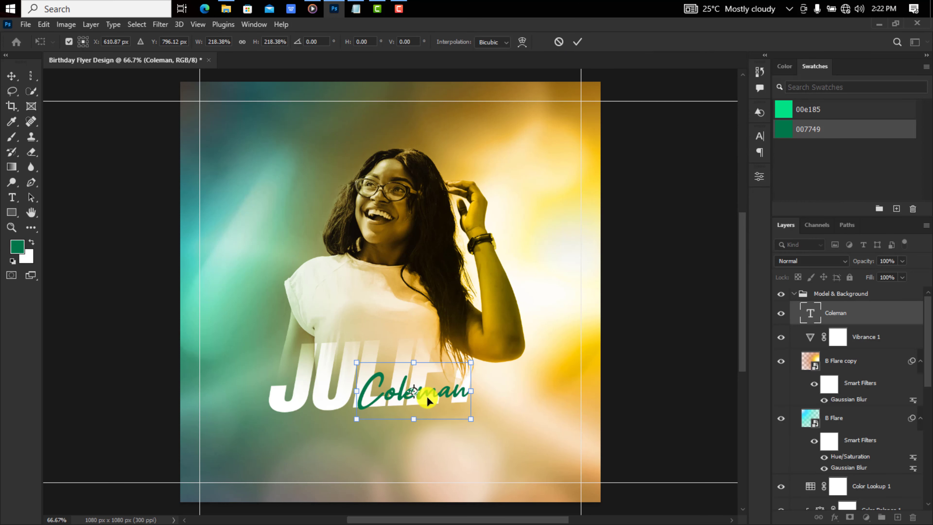
pyautogui.press('Return')
pyautogui.click(11, 213)
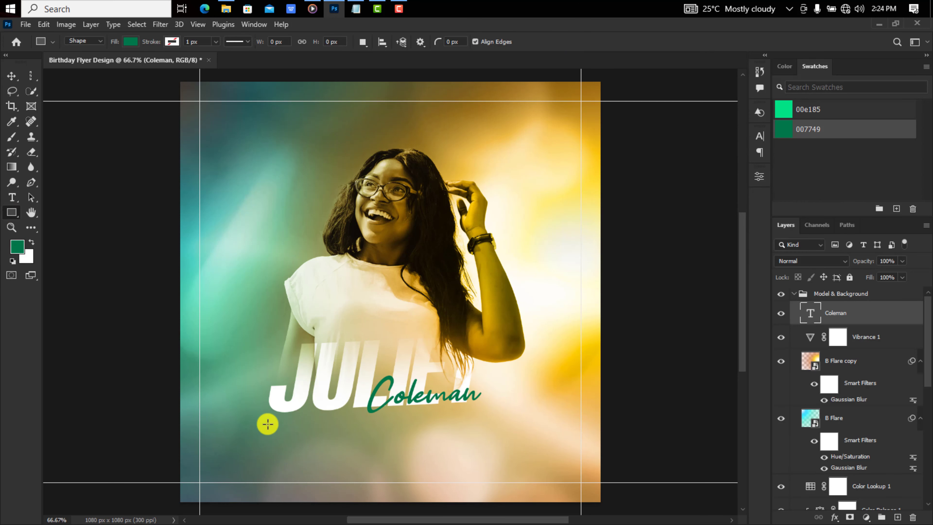
# Step: Draw a green bar below Coleman, skew its right end up, and nudge it left and up
pyautogui.moveTo(267, 424); pyautogui.dragTo(512, 444)
pyautogui.hotkey('ctrl', 't')
pyautogui.rightClick(512, 444)
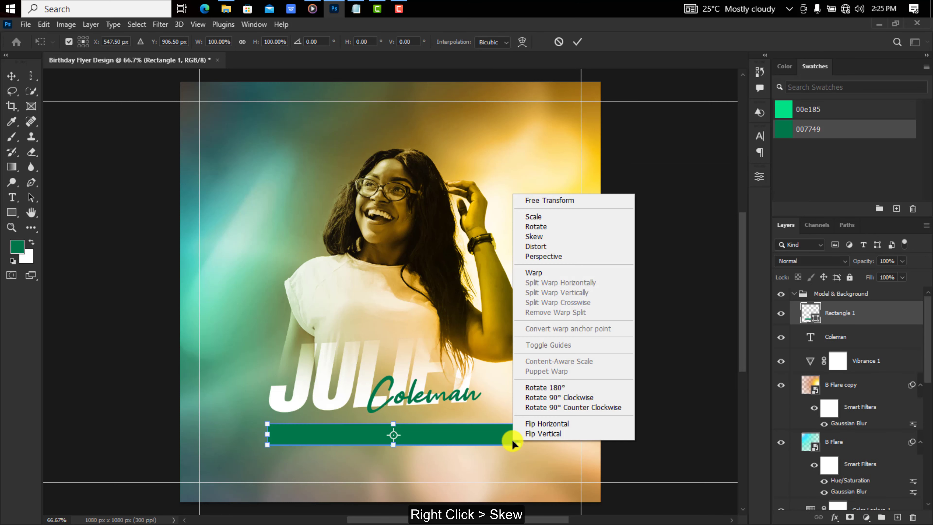
pyautogui.click(533, 237)
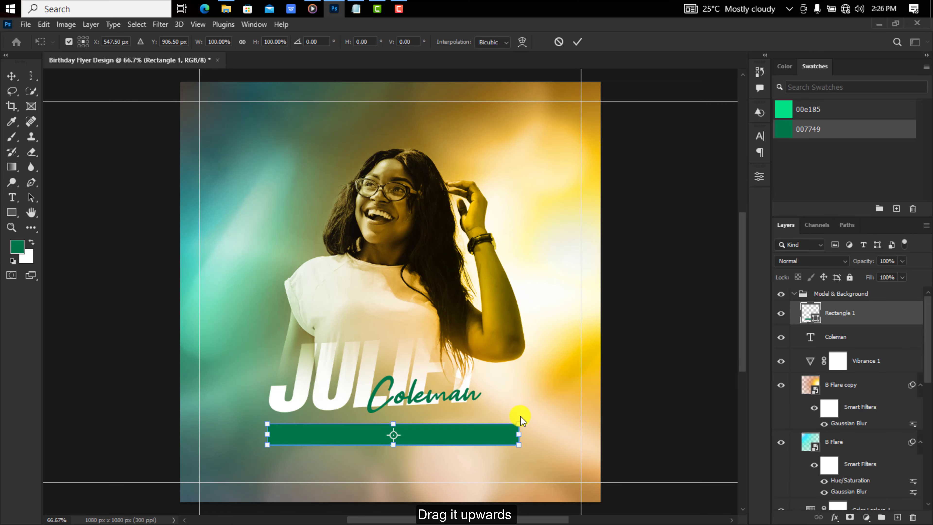
pyautogui.moveTo(519, 434); pyautogui.dragTo(517, 423)
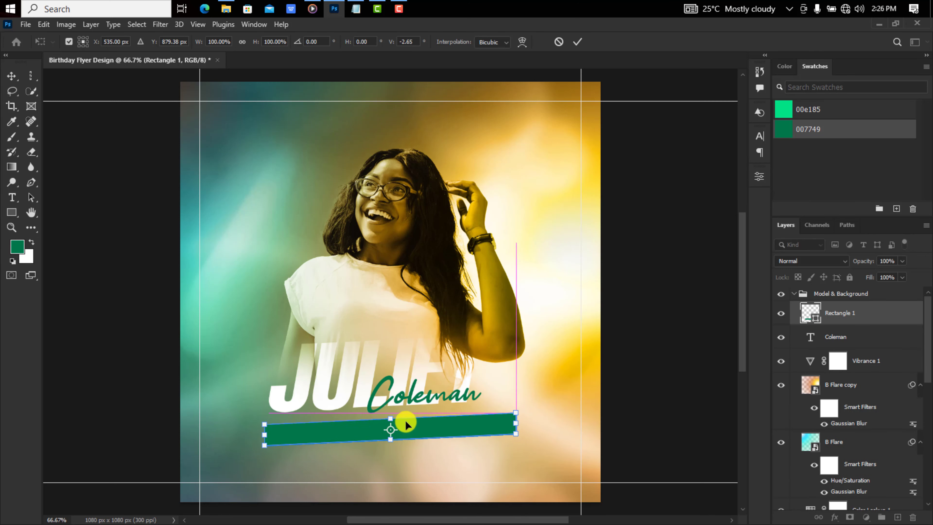
pyautogui.press('Return')
pyautogui.hotkey('shift', 'Left')
pyautogui.hotkey('shift', 'Left')
pyautogui.hotkey('shift', 'Up')
pyautogui.hotkey('shift', 'Up')
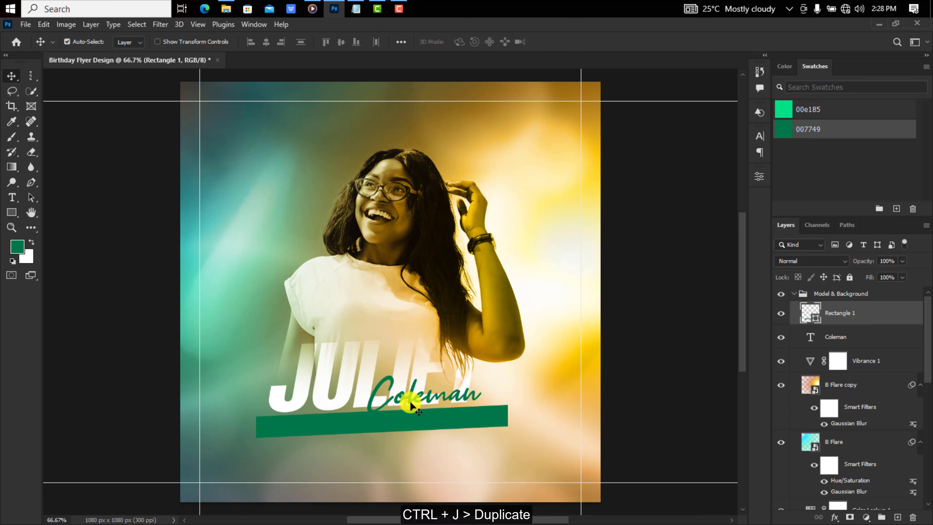
# Step: Copy the Coleman text below the bar, make it white, and paste in the birthday message
pyautogui.click(410, 400)
pyautogui.moveTo(410, 395); pyautogui.dragTo(404, 455)
pyautogui.press('x')
pyautogui.hotkey('alt', 'BackSpace')
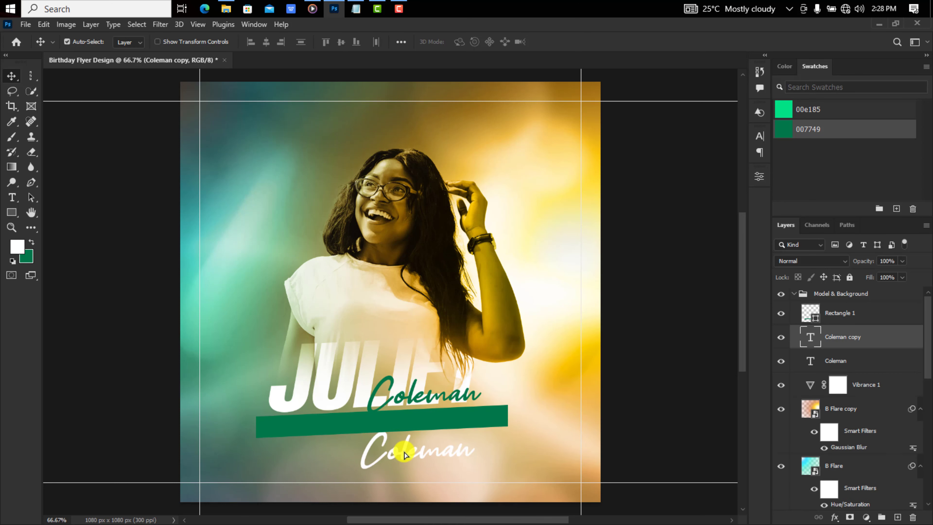
pyautogui.press('t')
pyautogui.doubleClick(396, 448)
pyautogui.hotkey('ctrl', 'v')
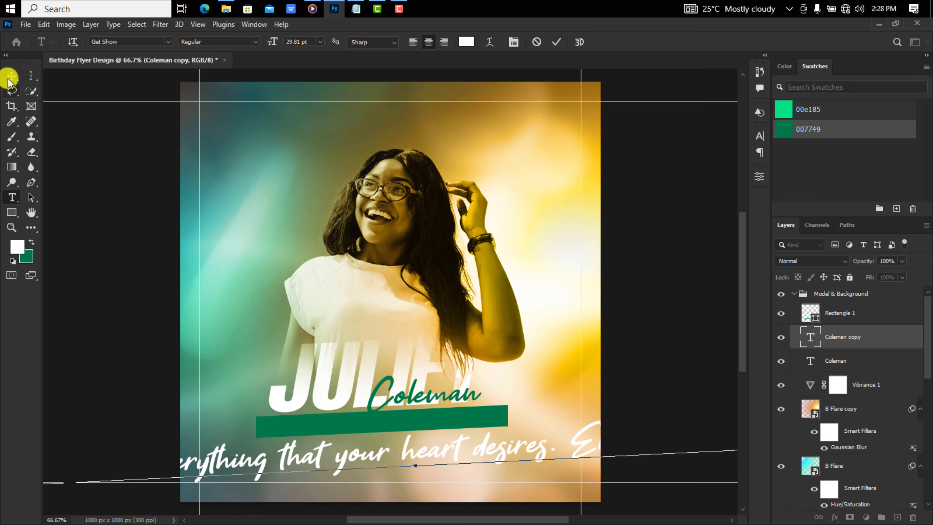
pyautogui.click(9, 78)
# Step: Shrink the message to fit, place it under the bar, and move its layer above the bar
pyautogui.hotkey('ctrl', '-')
pyautogui.hotkey('ctrl', '-')
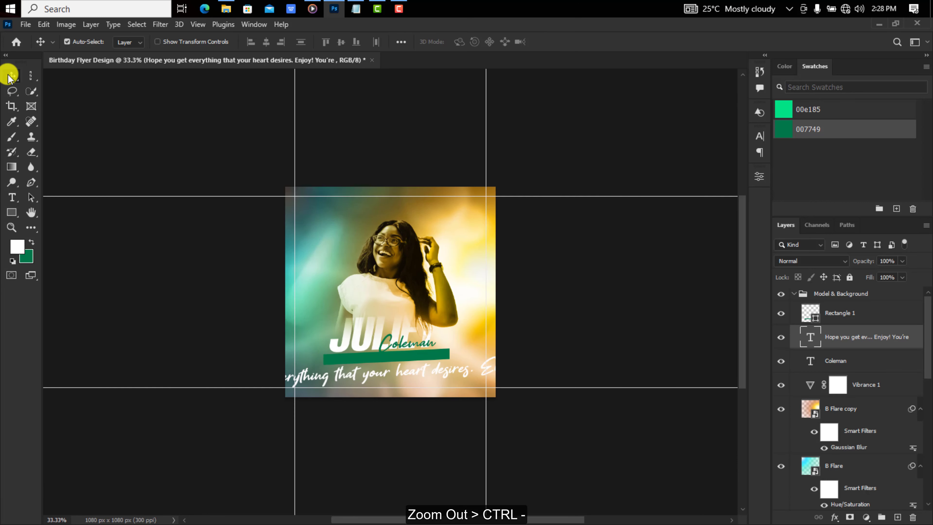
pyautogui.hotkey('ctrl', 't')
pyautogui.moveTo(625, 347); pyautogui.dragTo(477, 406)
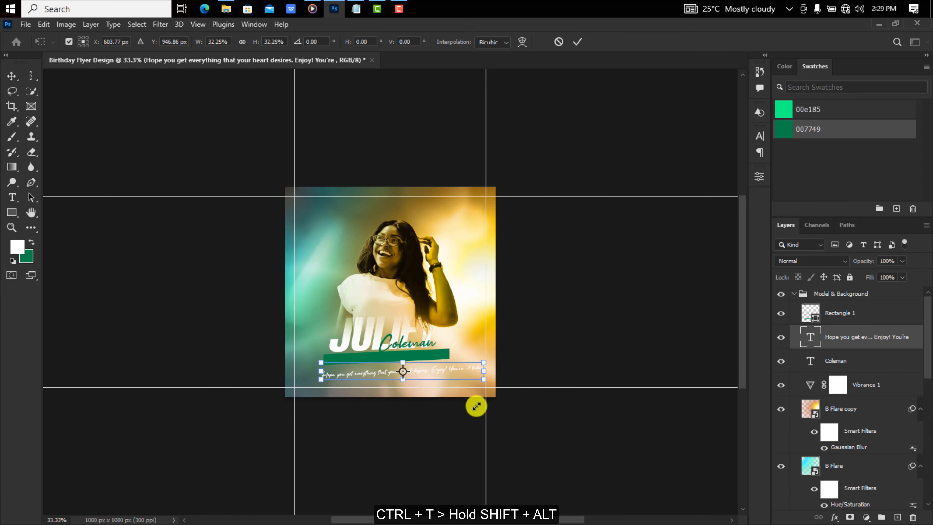
pyautogui.hotkey('ctrl', '+')
pyautogui.hotkey('ctrl', '+')
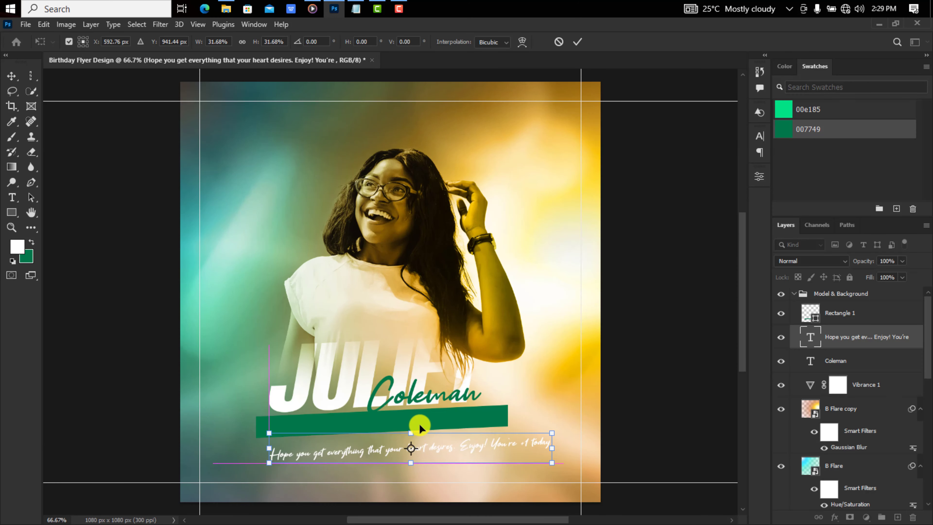
pyautogui.moveTo(419, 425); pyautogui.dragTo(433, 419)
pyautogui.press('Return')
pyautogui.moveTo(856, 337); pyautogui.dragTo(836, 297)
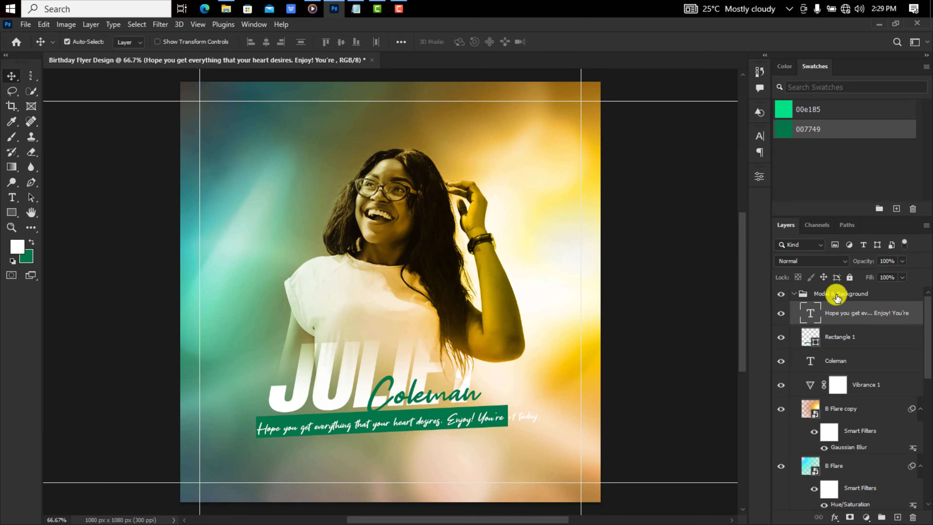
# Step: Set the slogan to the Basic font at size 5
pyautogui.click(762, 131)
pyautogui.write('basic')
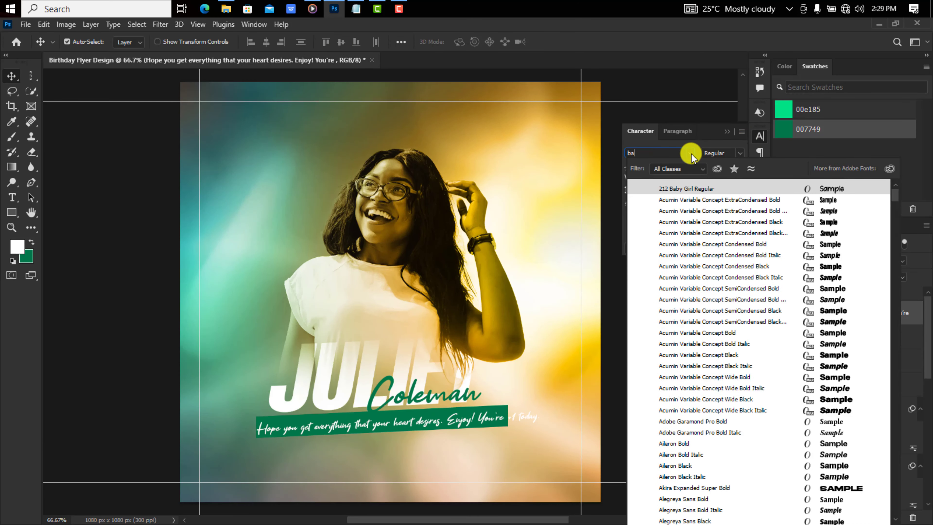
pyautogui.click(682, 186)
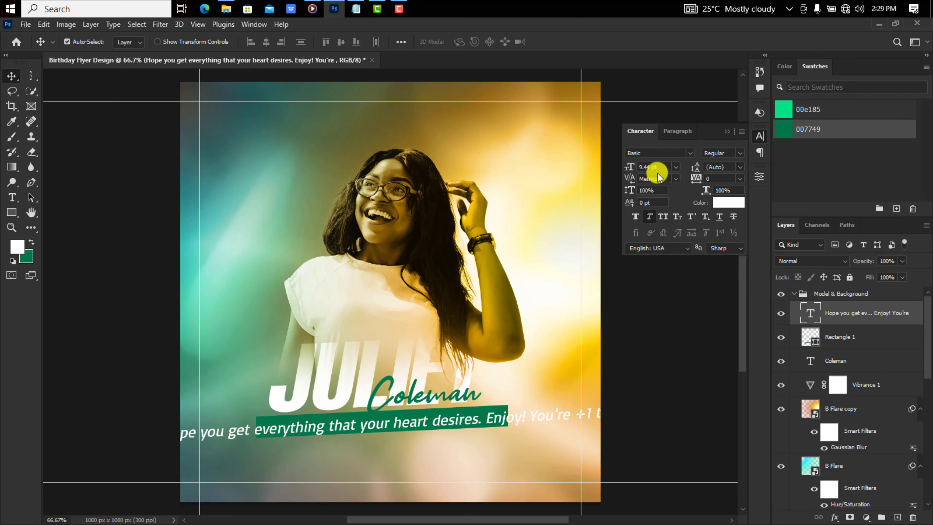
pyautogui.write('5')
pyautogui.press('Return')
pyautogui.click(455, 422)
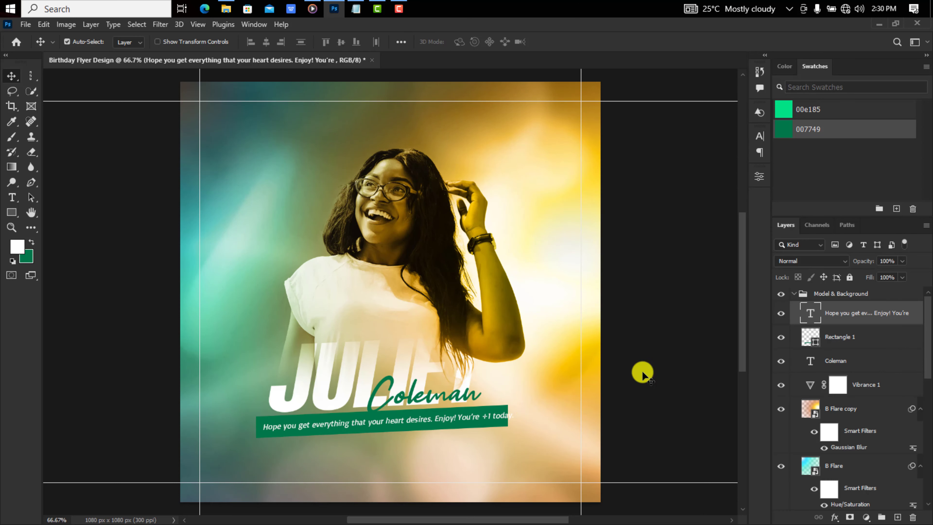
pyautogui.click(831, 338)
pyautogui.hotkey('ctrl', 't')
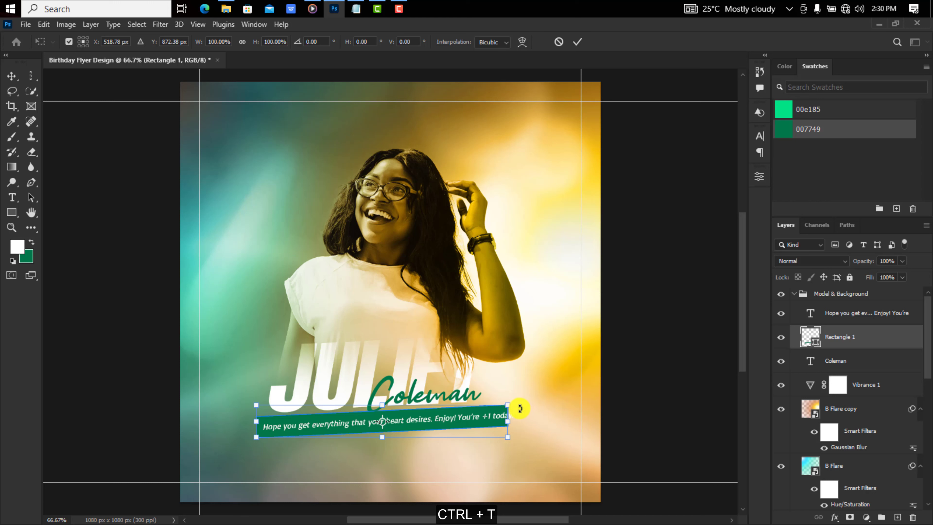
# Step: Stretch the green slogan bar slightly wider and commit it
pyautogui.moveTo(516, 399); pyautogui.dragTo(521, 394)
pyautogui.press('Return')
pyautogui.scroll(-5, 807, 410)
pyautogui.scroll(-3, 808, 377)
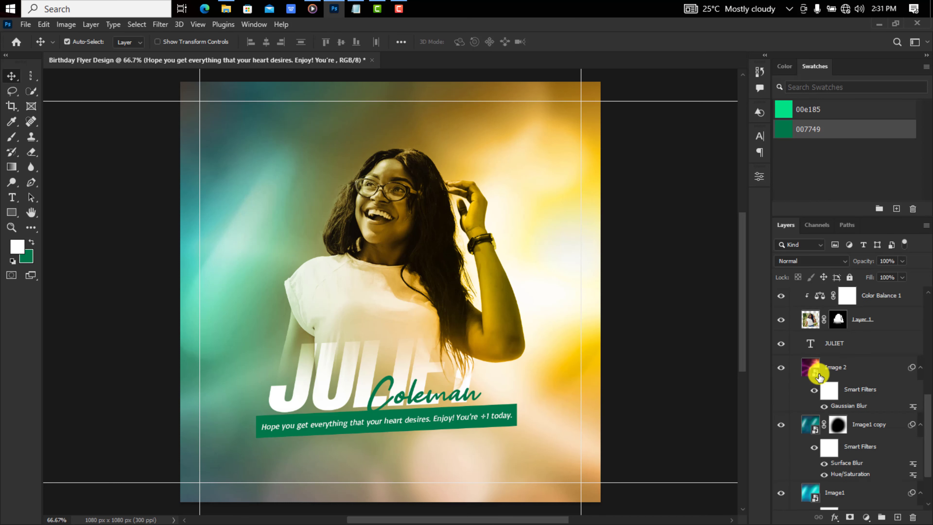
# Step: Give JULIET a sunken Bevel & Emboss with depth 292 and size 5, setting another value to 0
pyautogui.click(829, 349)
pyautogui.click(834, 517)
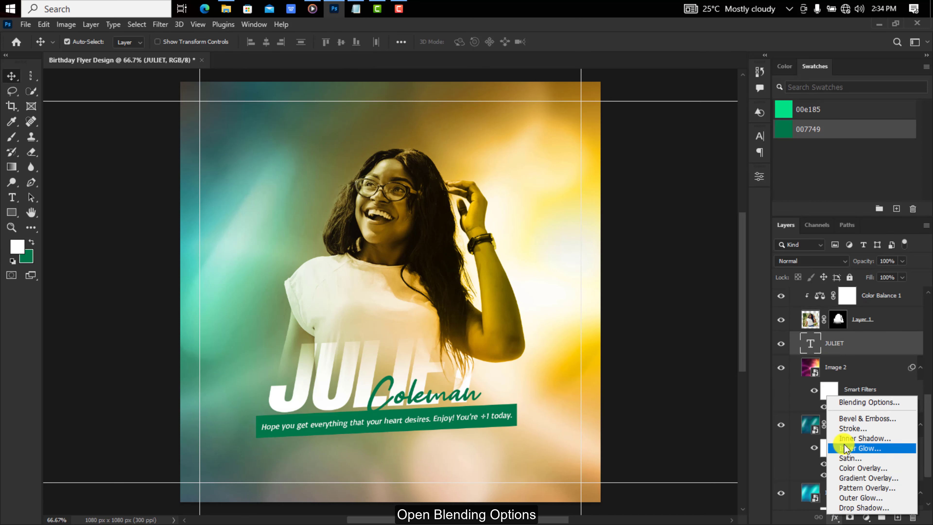
pyautogui.click(852, 418)
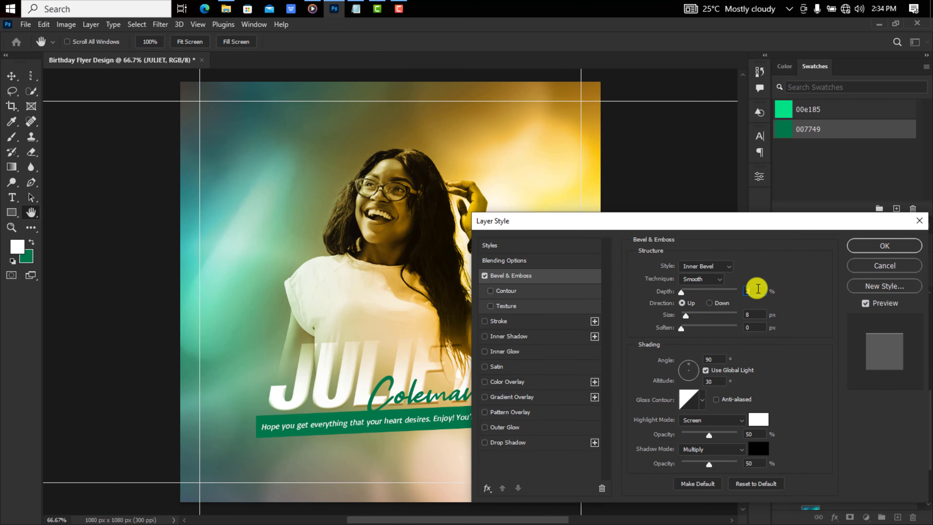
pyautogui.write('292')
pyautogui.click(718, 307)
pyautogui.click(753, 315)
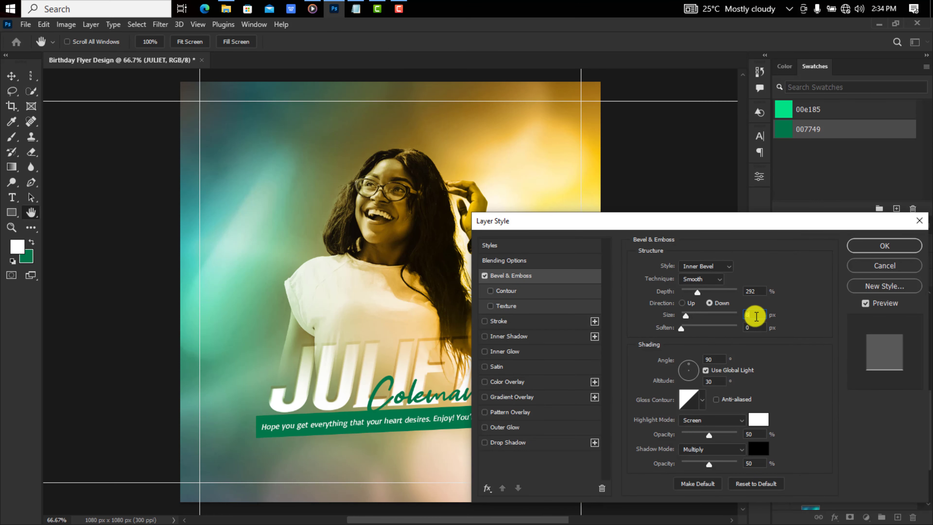
pyautogui.click(742, 329)
pyautogui.write('5')
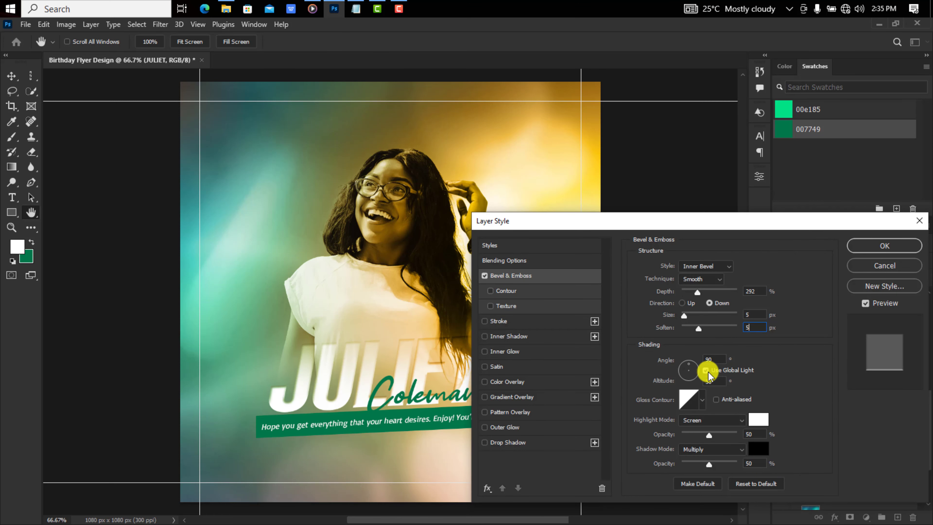
pyautogui.write('0')
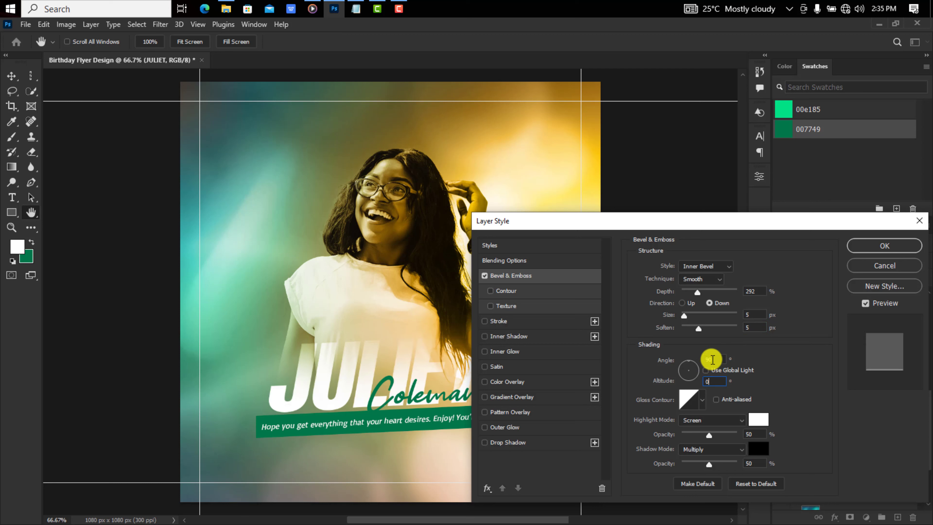
# Step: Set the bevel's gloss contour to Ring - Double and highlight mode to Color Dodge, entering 8
pyautogui.click(686, 399)
pyautogui.click(752, 222)
pyautogui.click(757, 350)
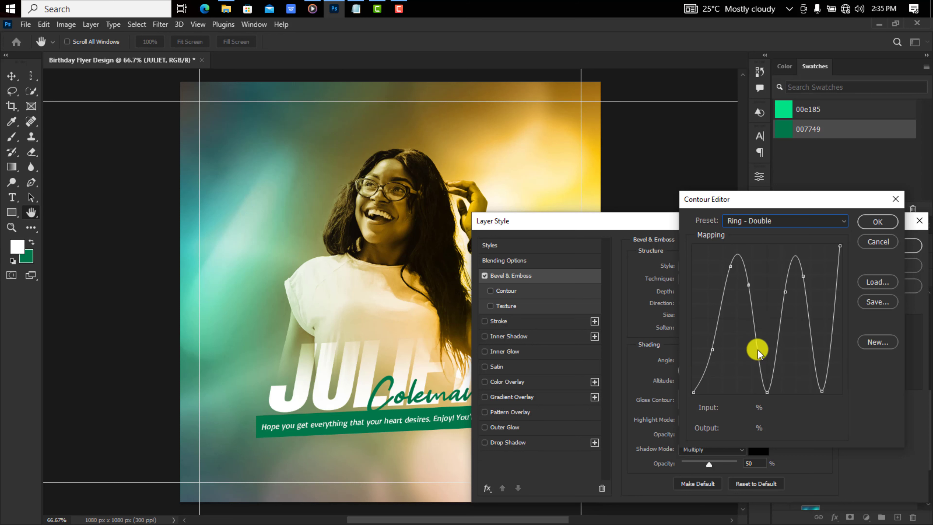
pyautogui.click(878, 222)
pyautogui.click(731, 420)
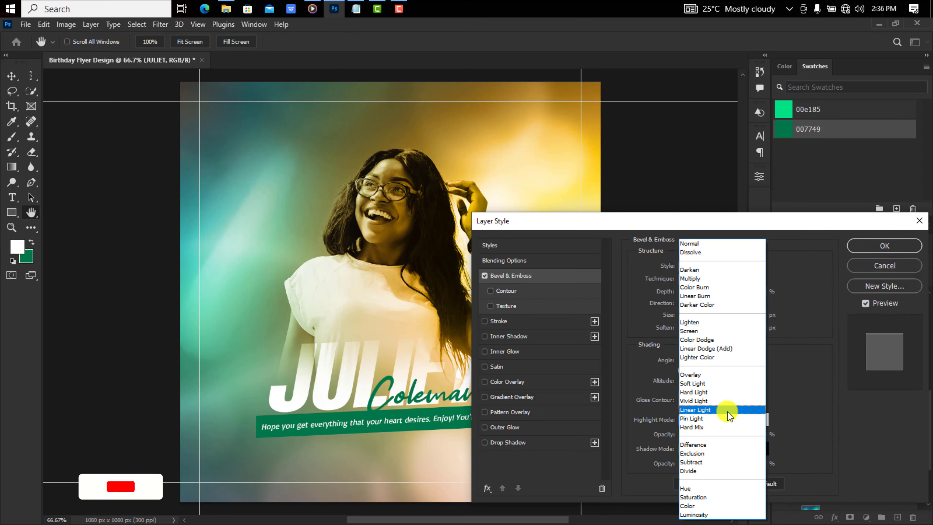
pyautogui.click(714, 334)
pyautogui.write('88')
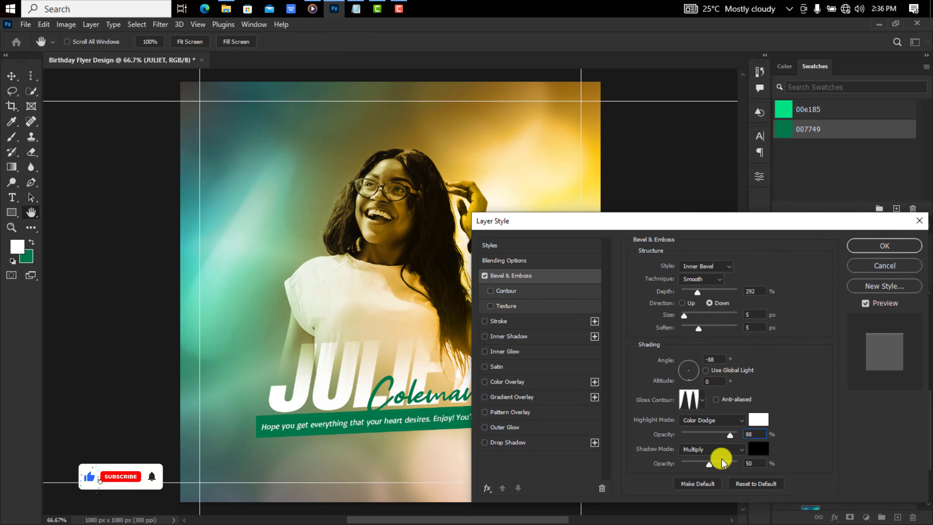
# Step: Add a reversed, reflected gray Gradient Overlay to JULIET using the Classic method
pyautogui.click(559, 396)
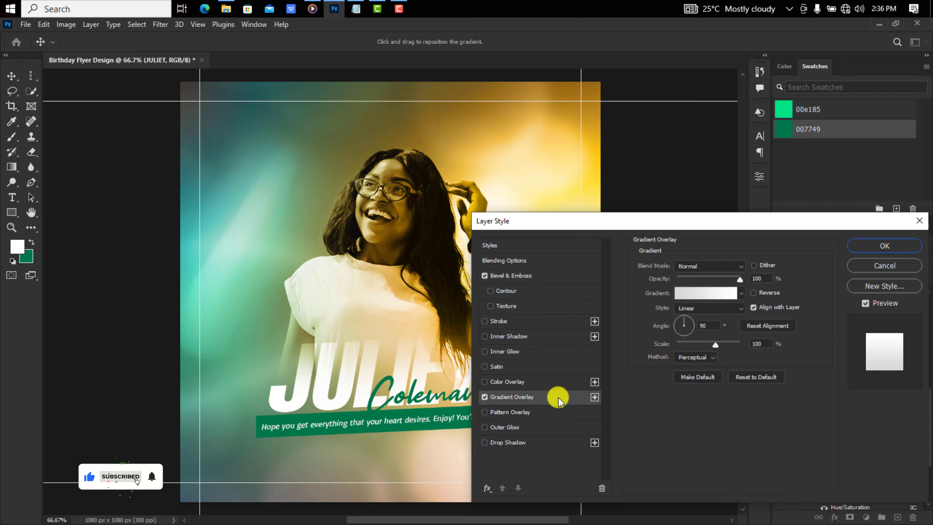
pyautogui.click(704, 292)
pyautogui.scroll(-3, 704, 292)
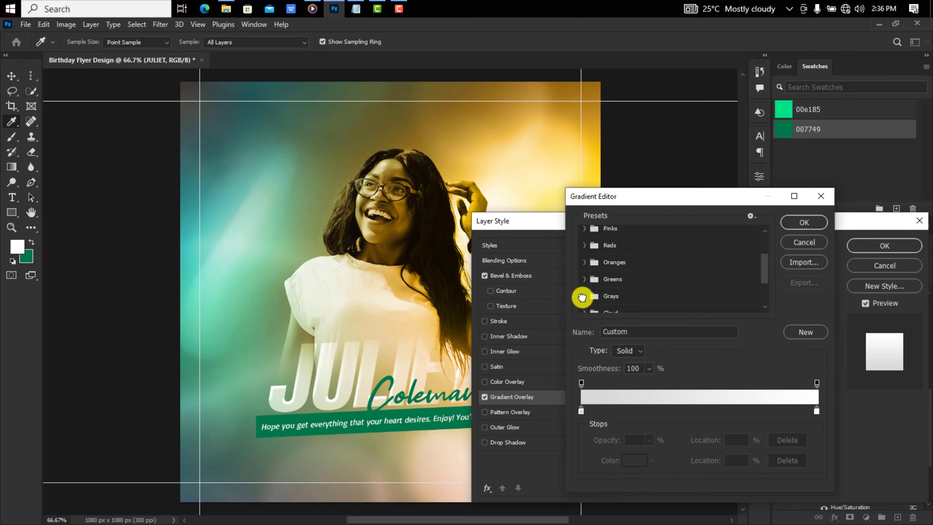
pyautogui.click(584, 296)
pyautogui.click(598, 289)
pyautogui.click(803, 222)
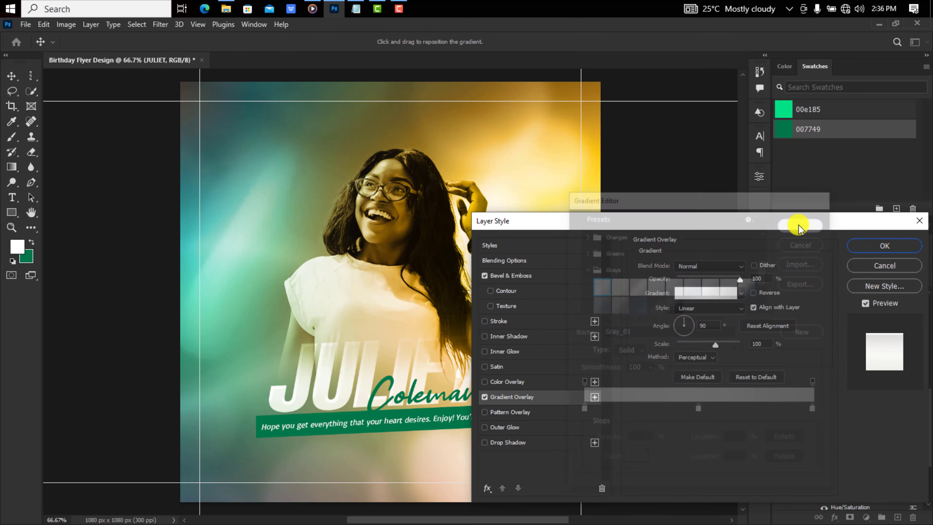
pyautogui.click(757, 292)
pyautogui.click(709, 308)
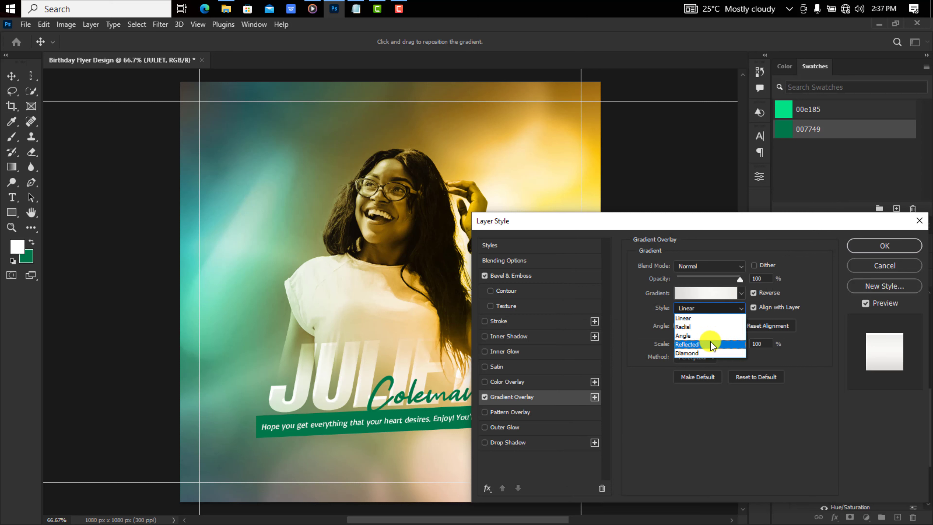
pyautogui.click(710, 342)
pyautogui.write('0')
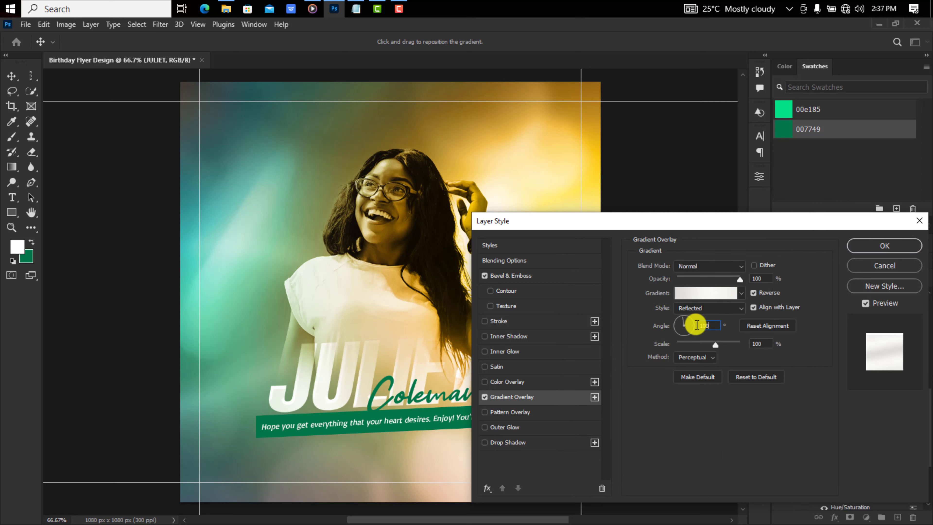
pyautogui.write('0')
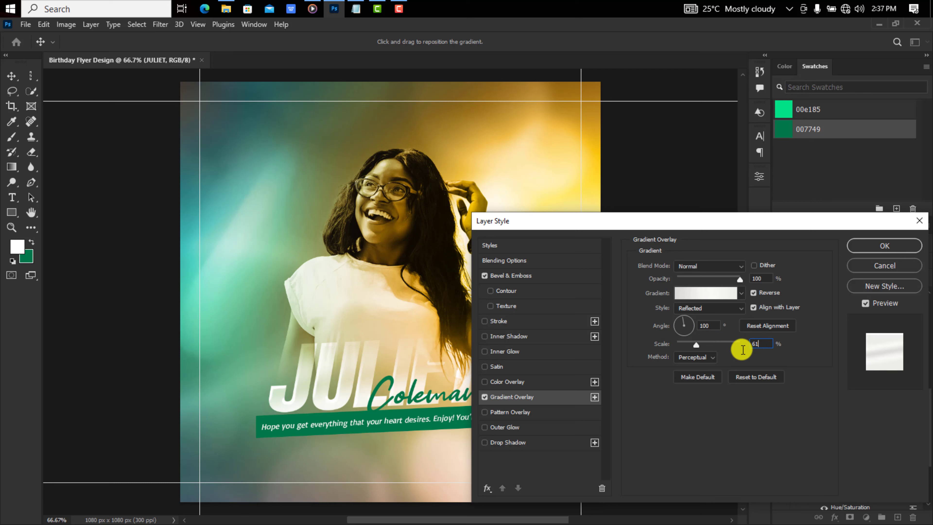
pyautogui.click(699, 357)
pyautogui.click(701, 382)
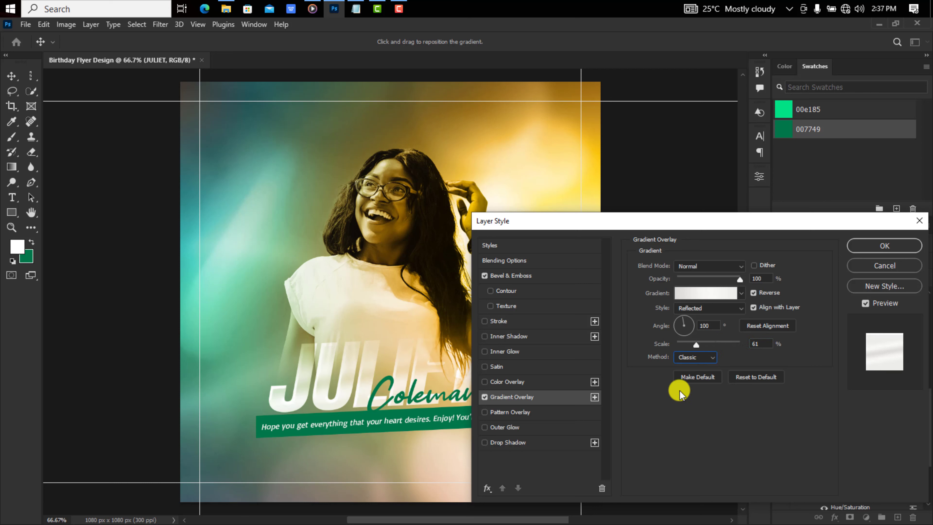
# Step: Add a Linear Light outer glow in green 00e185 and apply JULIET's effects
pyautogui.click(529, 428)
pyautogui.click(702, 266)
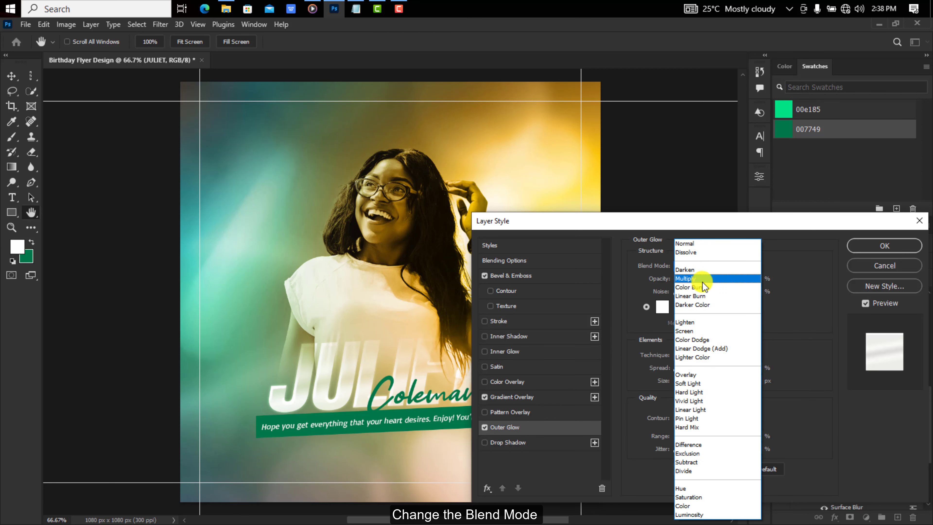
pyautogui.click(695, 410)
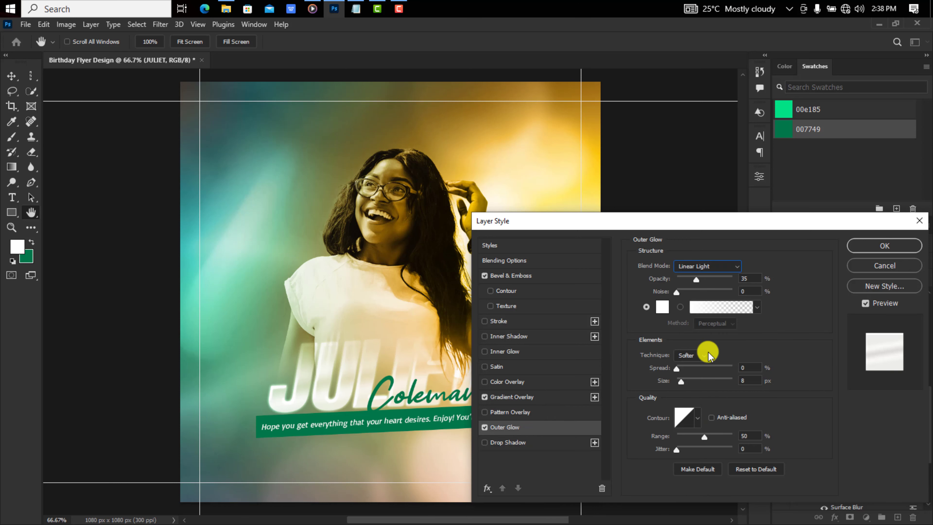
pyautogui.click(662, 307)
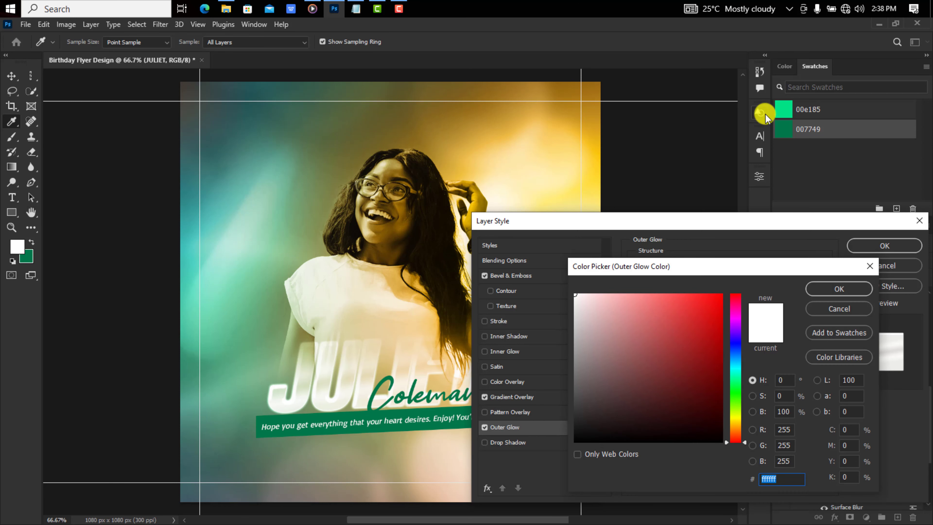
pyautogui.click(784, 107)
pyautogui.click(834, 289)
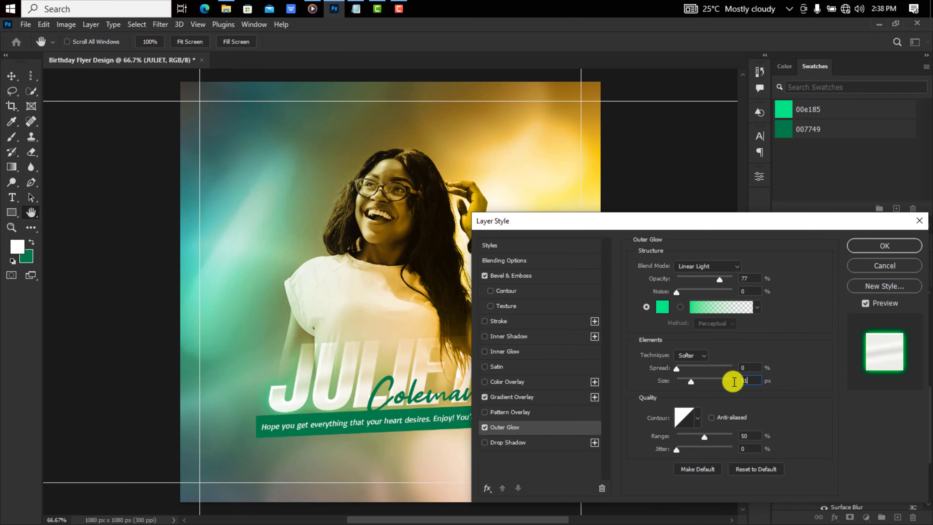
pyautogui.write('51')
pyautogui.click(884, 245)
pyautogui.scroll(3, 884, 294)
# Step: Duplicate the Coleman text near the top and change its wording to 'Happy Birthday'
pyautogui.scroll(5, 884, 296)
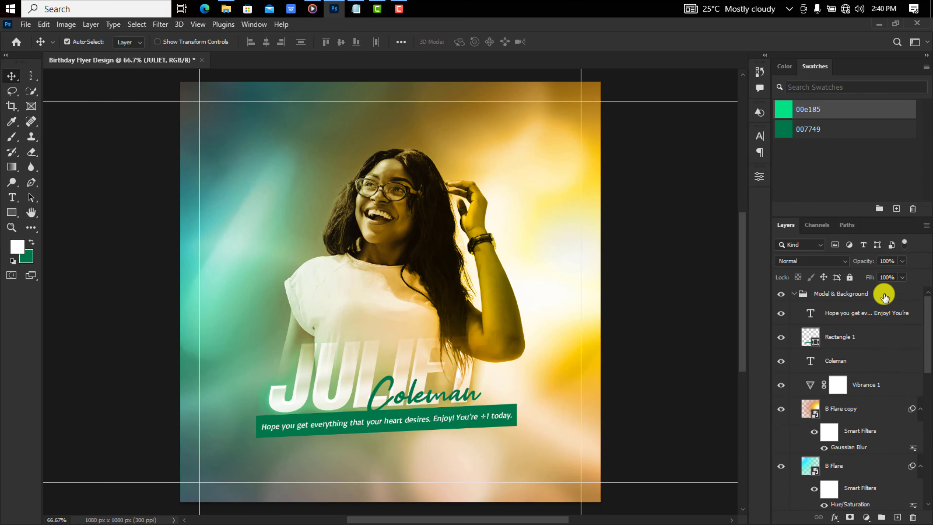
pyautogui.click(876, 315)
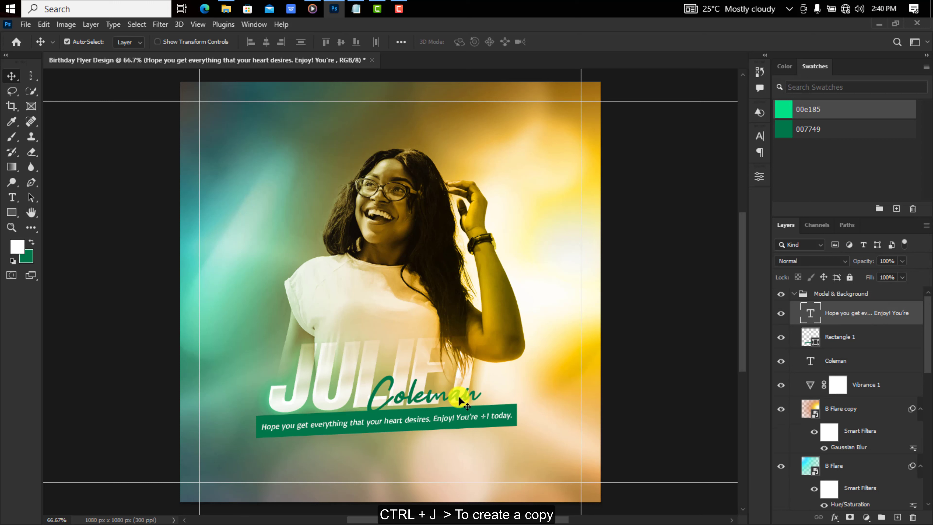
pyautogui.moveTo(457, 396); pyautogui.dragTo(418, 141)
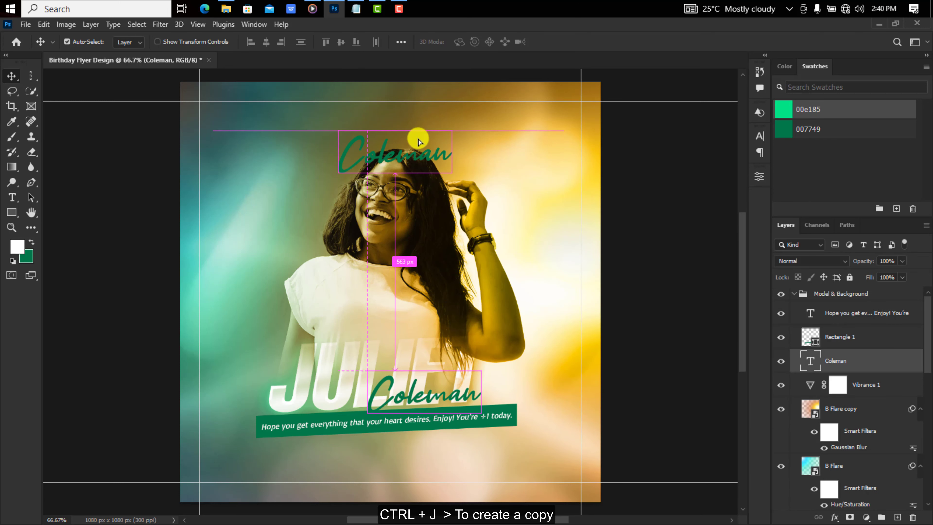
pyautogui.doubleClick(417, 136)
pyautogui.write('Happy Birthday')
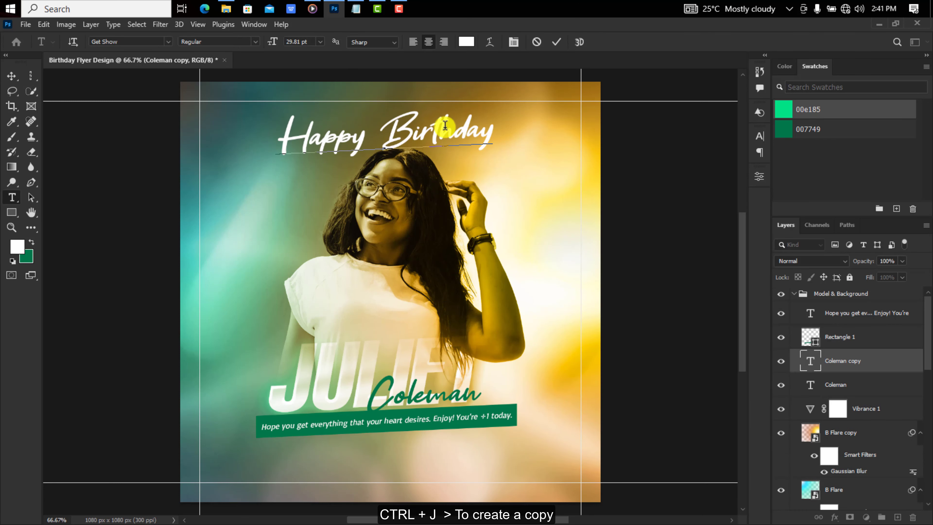
pyautogui.click(557, 41)
# Step: Set 'Happy Birthday' in Edwardian Script and nudge it slightly right and down
pyautogui.click(759, 136)
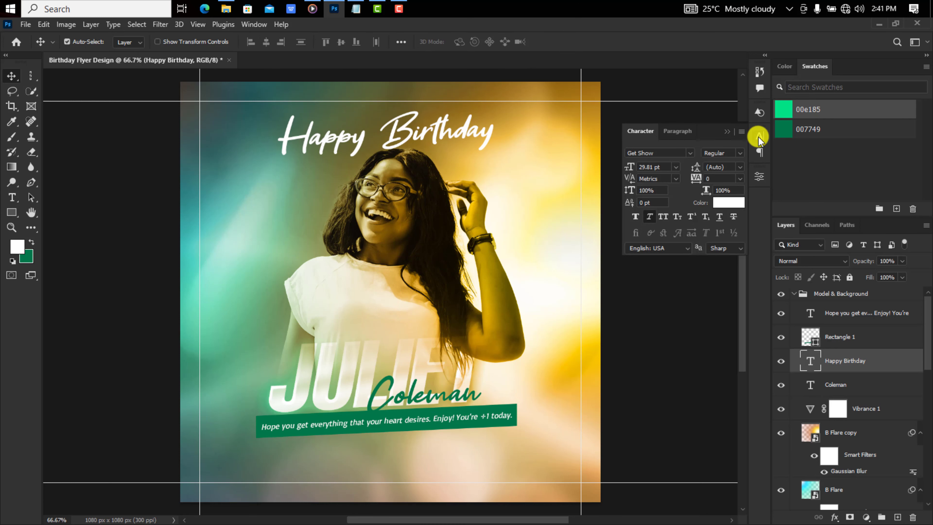
pyautogui.click(690, 153)
pyautogui.click(628, 209)
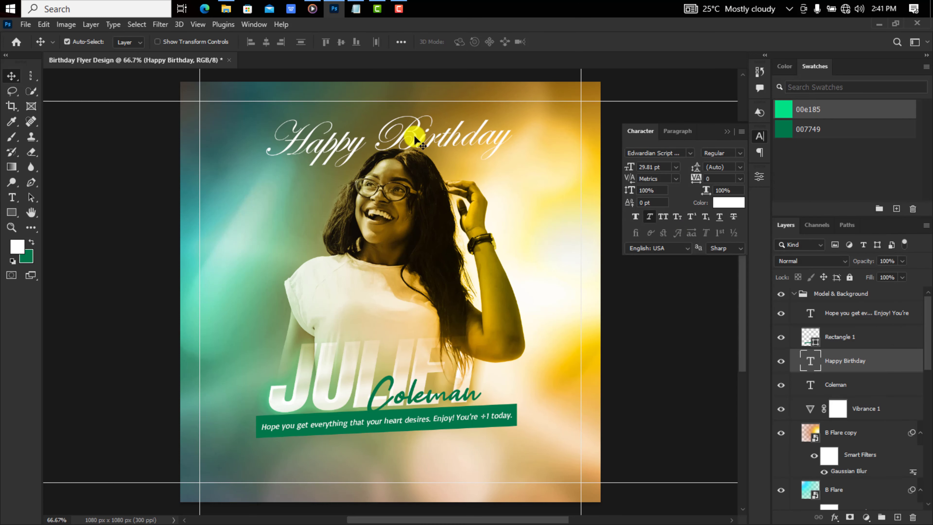
pyautogui.moveTo(414, 139); pyautogui.dragTo(423, 152)
# Step: Mask the lettering with the woman's outline selection so her hair overlaps it
pyautogui.scroll(-2, 802, 387)
pyautogui.scroll(-3, 801, 387)
pyautogui.scroll(-3, 809, 383)
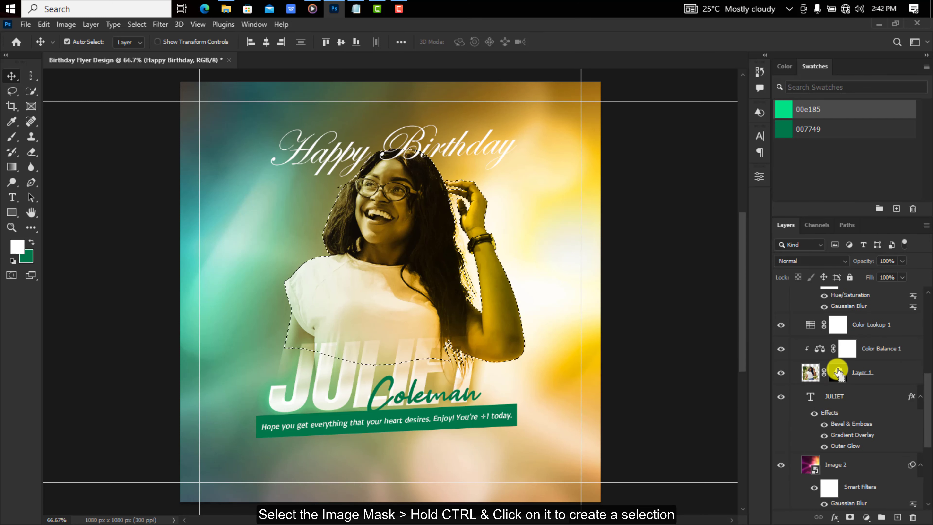
pyautogui.keyDown('ctrl'); pyautogui.click(838, 372); pyautogui.keyUp('ctrl')
pyautogui.scroll(3, 838, 372)
pyautogui.scroll(3, 838, 372)
pyautogui.scroll(3, 838, 372)
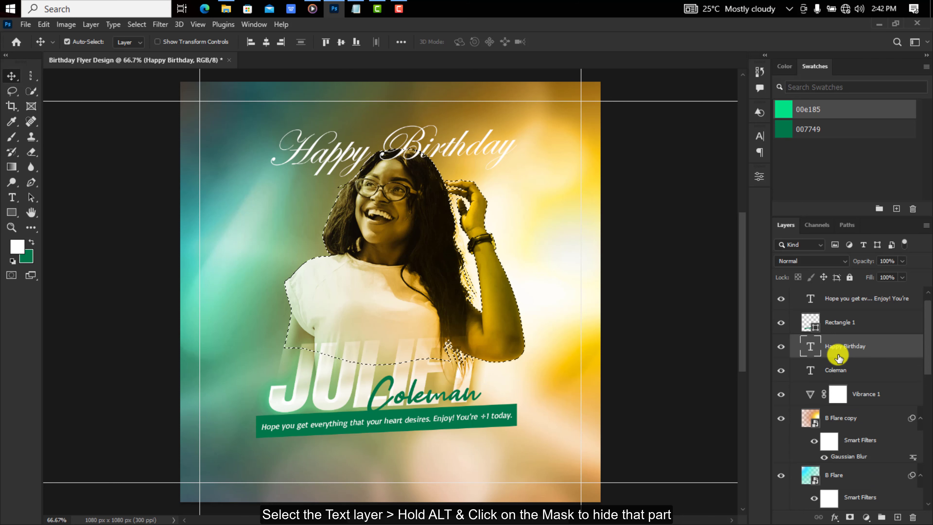
pyautogui.keyDown('alt'); pyautogui.click(850, 518); pyautogui.keyUp('alt')
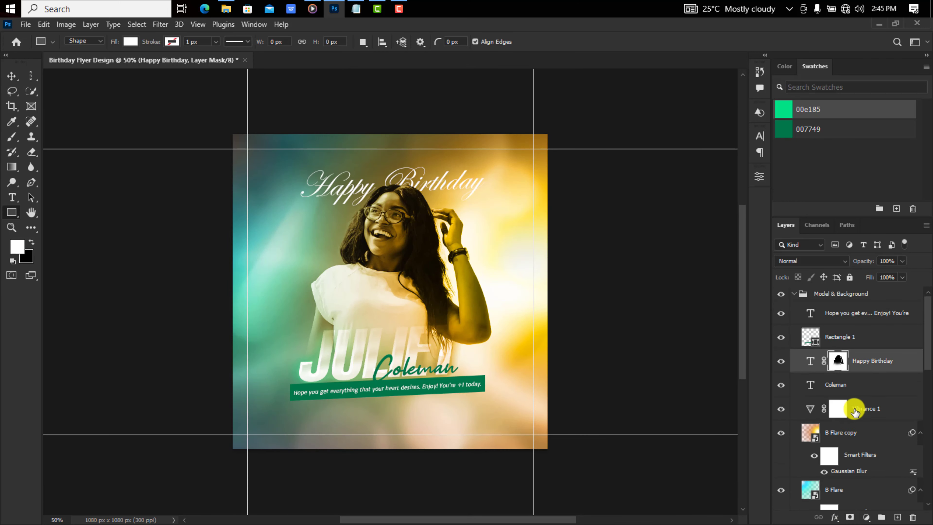
# Step: Draw a white custom-shape heart near the flyer's bottom-right
pyautogui.click(845, 315)
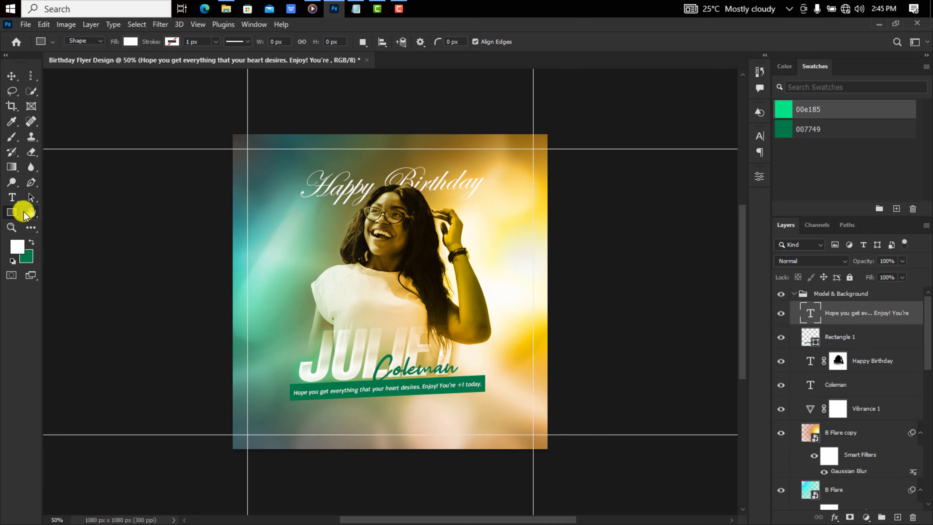
pyautogui.rightClick(13, 212)
pyautogui.click(57, 267)
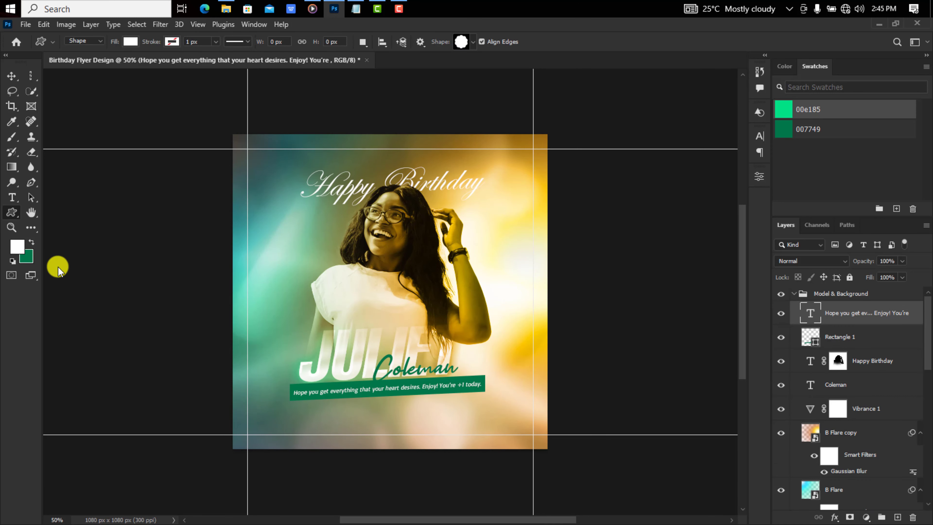
pyautogui.click(472, 42)
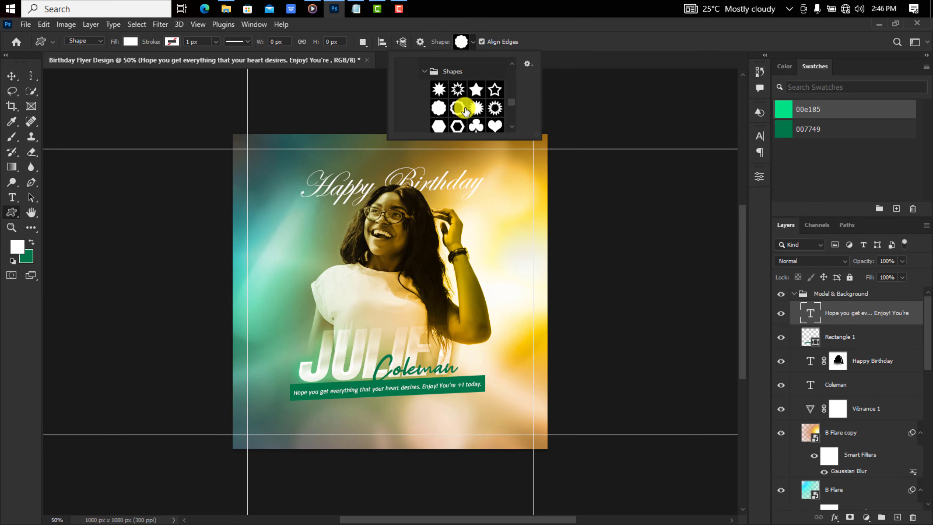
pyautogui.click(490, 401)
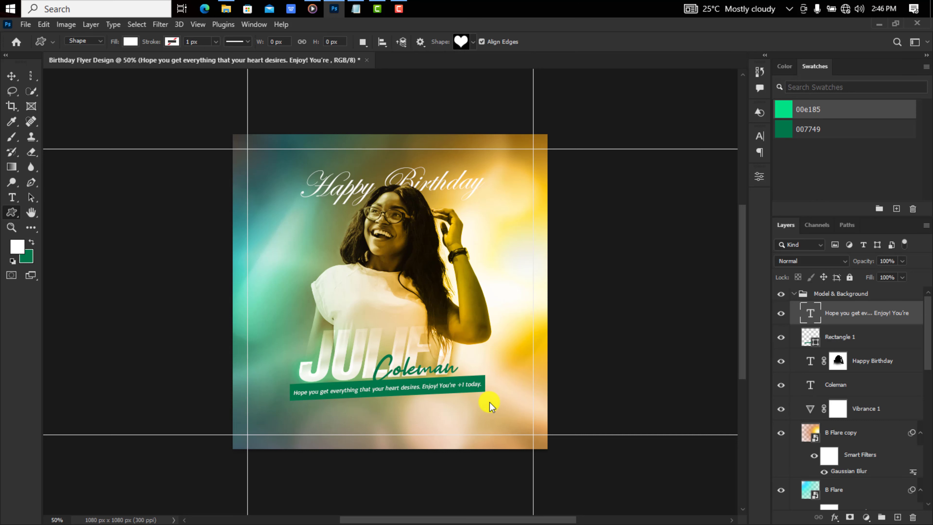
pyautogui.moveTo(490, 402); pyautogui.dragTo(503, 423)
pyautogui.press('v')
# Step: Copy the JULIET layer style and paste it onto Heart Card 1
pyautogui.scroll(-5, 801, 430)
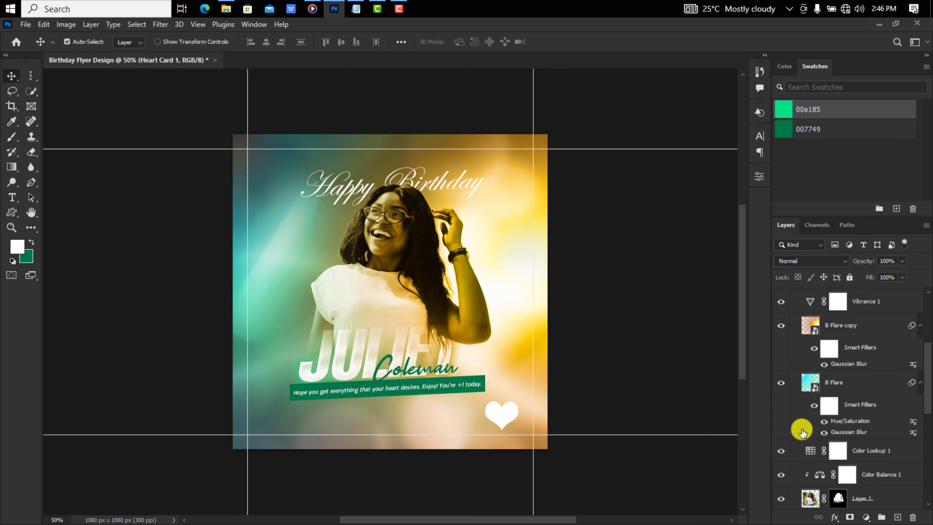
pyautogui.scroll(-5, 802, 427)
pyautogui.click(913, 392)
pyautogui.rightClick(912, 393)
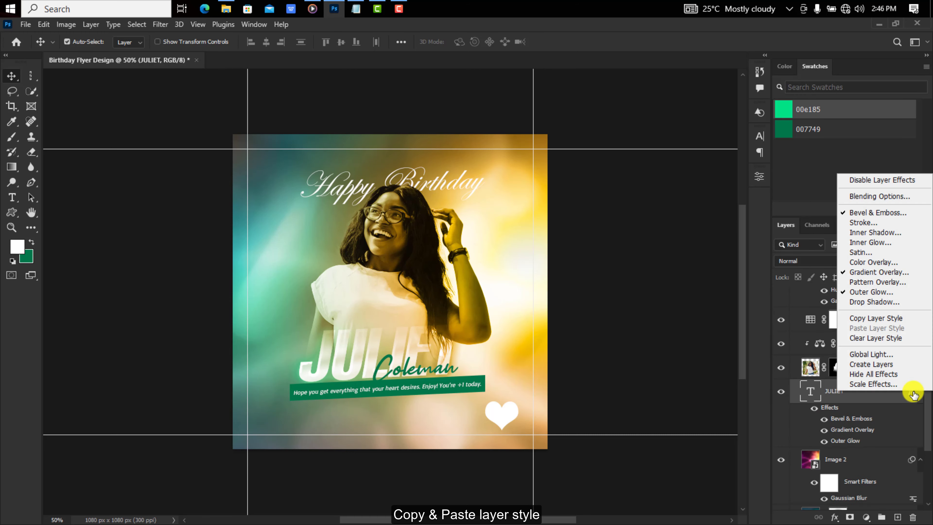
pyautogui.click(855, 318)
pyautogui.click(502, 419)
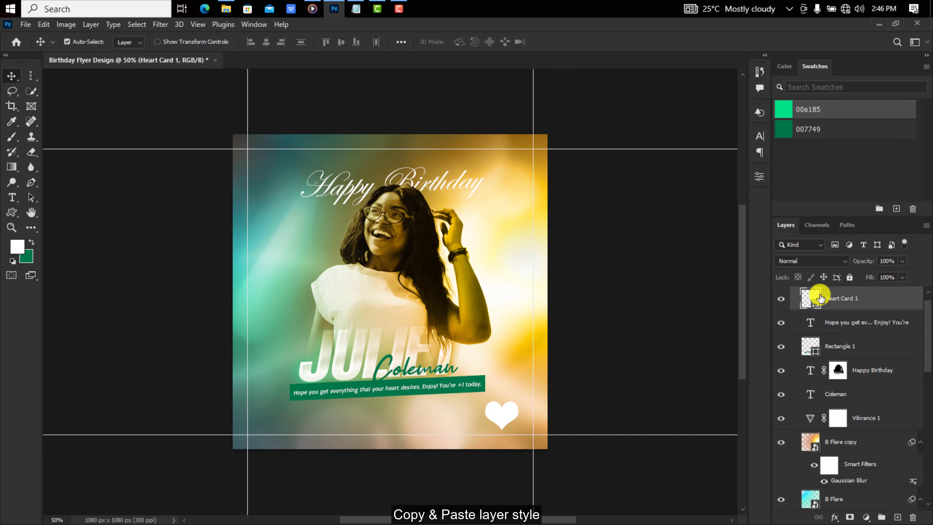
pyautogui.rightClick(862, 296)
pyautogui.click(750, 307)
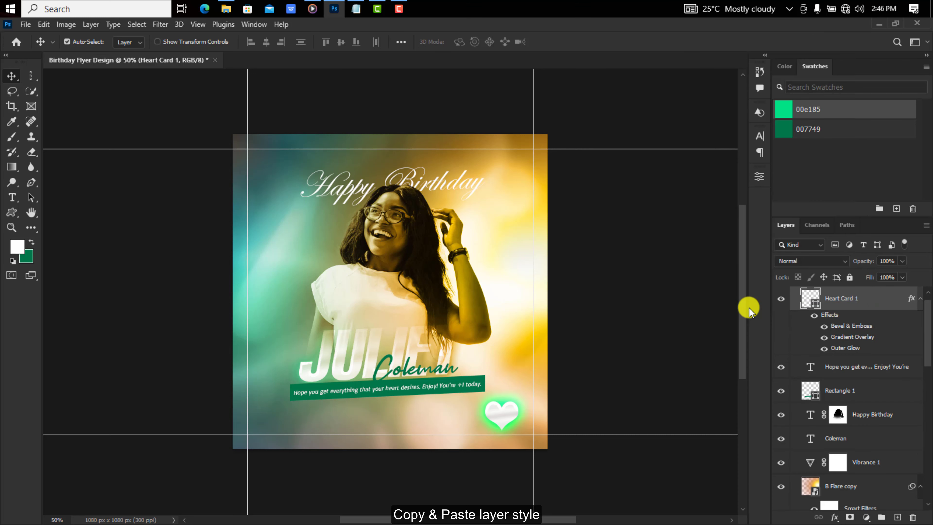
# Step: Adjust the heart's Gradient Overlay scale and confirm the effects
pyautogui.doubleClick(911, 298)
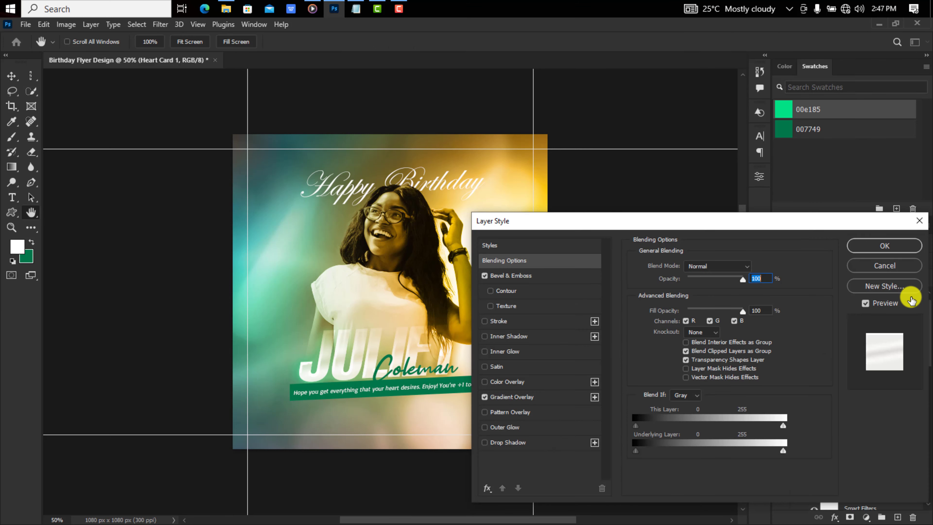
pyautogui.click(558, 403)
pyautogui.doubleClick(753, 344)
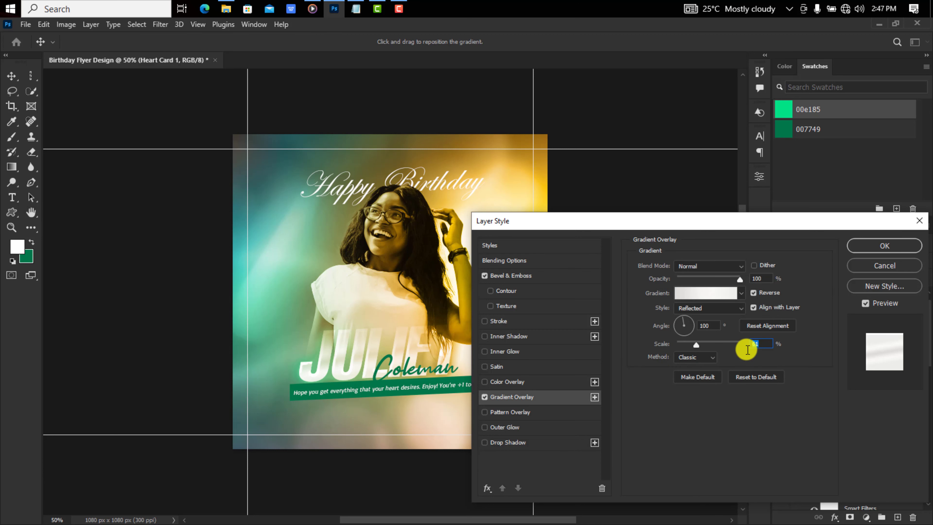
pyautogui.write('116')
pyautogui.click(874, 246)
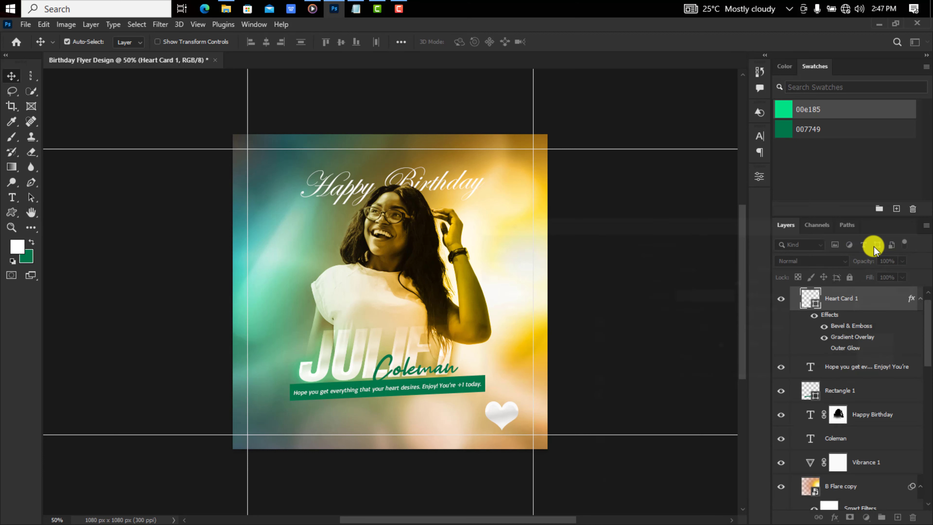
# Step: Rotate the heart about 11.5 degrees and duplicate it as a smaller copy
pyautogui.hotkey('ctrl', 't')
pyautogui.moveTo(526, 391); pyautogui.dragTo(358, 410)
pyautogui.press('Return')
pyautogui.hotkey('ctrl', 'j')
pyautogui.hotkey('ctrl', 't')
pyautogui.press('Return')
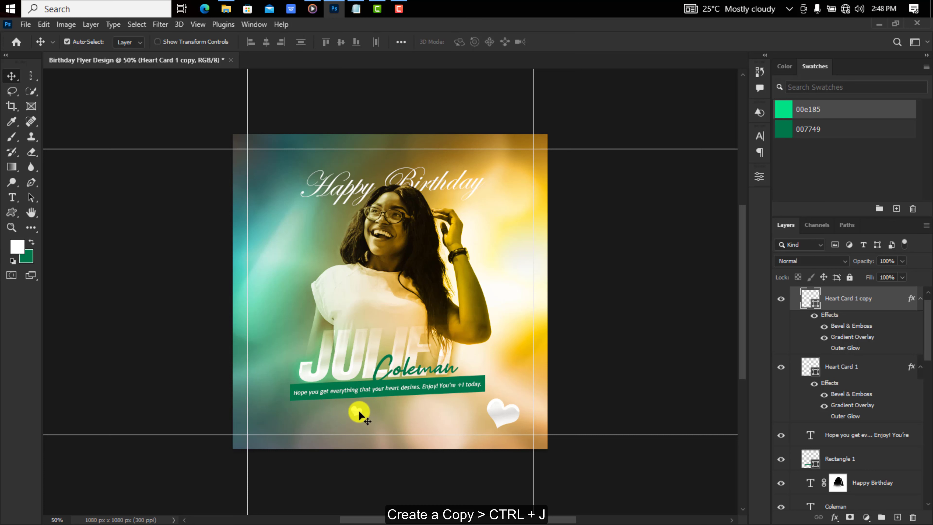
# Step: Place a horizontally flipped heart copy at upper left, then move a small copy beside the woman
pyautogui.moveTo(506, 414)
pyautogui.mouseDown()
pyautogui.moveTo(303, 351)
pyautogui.moveTo(314, 341)
pyautogui.mouseUp()
pyautogui.hotkey('ctrl', 't')
pyautogui.rightClick(304, 351)
pyautogui.click(339, 335)
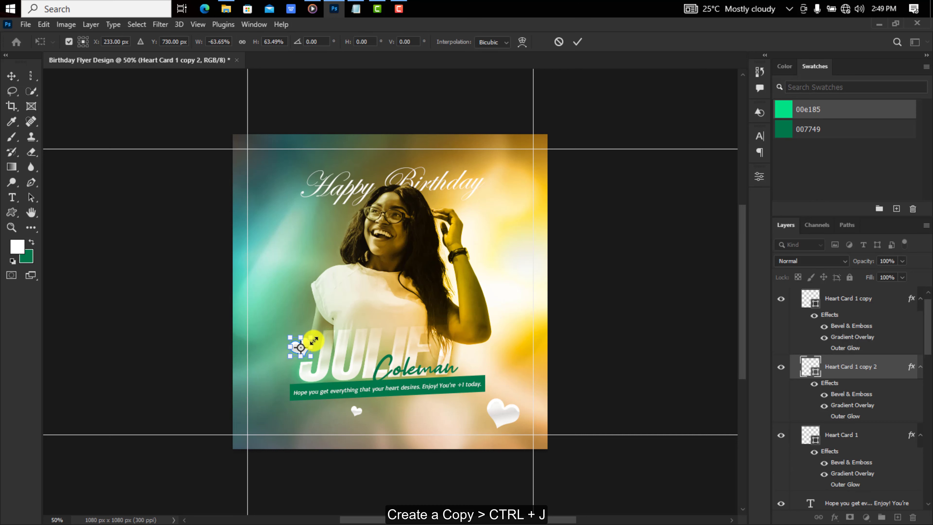
pyautogui.press('Return')
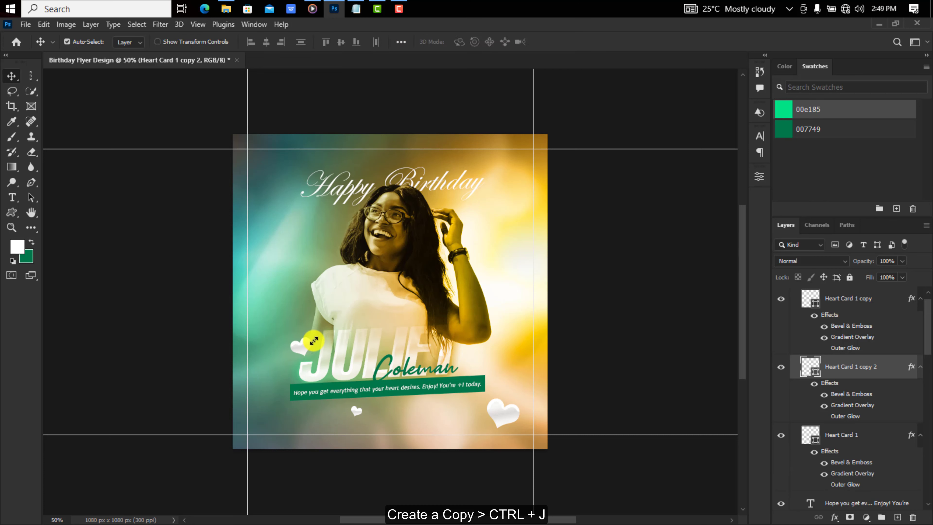
pyautogui.moveTo(355, 411); pyautogui.dragTo(329, 252)
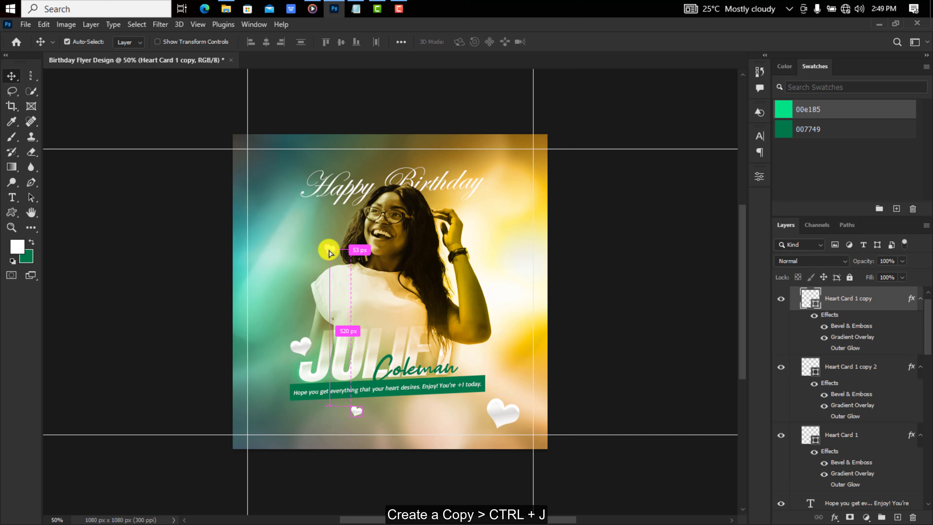
# Step: Duplicate, resize and move further heart copies to the right of the flyer
pyautogui.hotkey('ctrl', 'j')
pyautogui.hotkey('ctrl', 't')
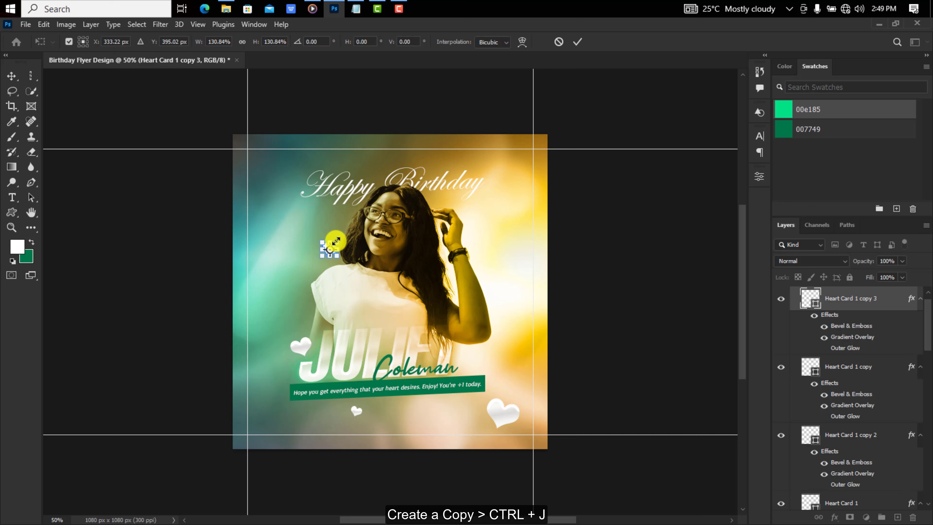
pyautogui.press('Return')
pyautogui.moveTo(303, 345)
pyautogui.mouseDown()
pyautogui.moveTo(464, 358)
pyautogui.moveTo(287, 392)
pyautogui.moveTo(375, 169)
pyautogui.moveTo(387, 179)
pyautogui.mouseUp()
pyautogui.hotkey('ctrl', 'j')
pyautogui.hotkey('ctrl', 'j')
pyautogui.hotkey('ctrl', 'j')
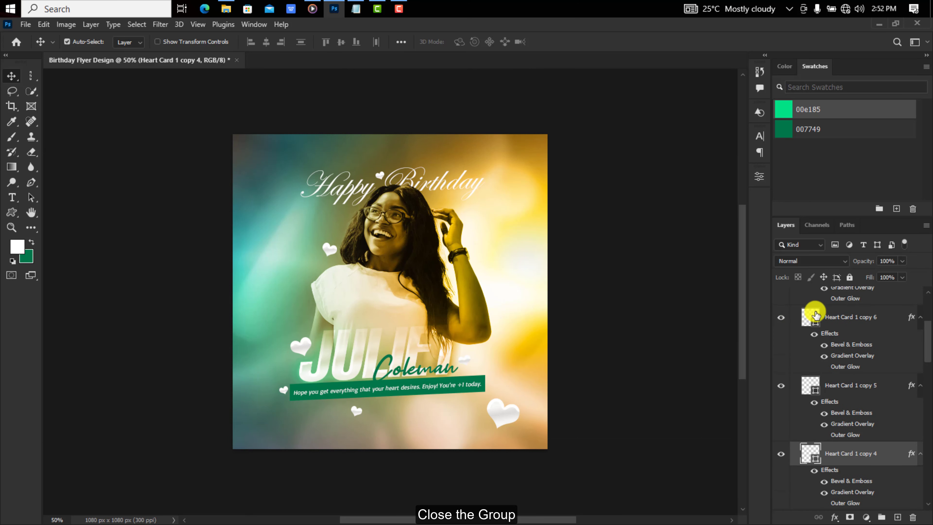
# Step: Collapse Model & Background and add a top Vibrance layer at +28 vibrance, +5 saturation
pyautogui.scroll(-1, 815, 314)
pyautogui.scroll(5, 815, 312)
pyautogui.click(794, 294)
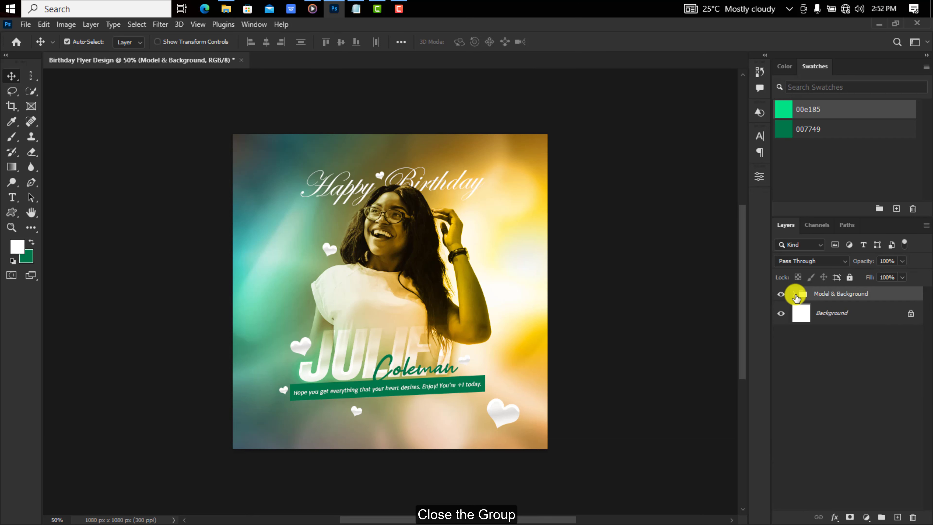
pyautogui.click(866, 517)
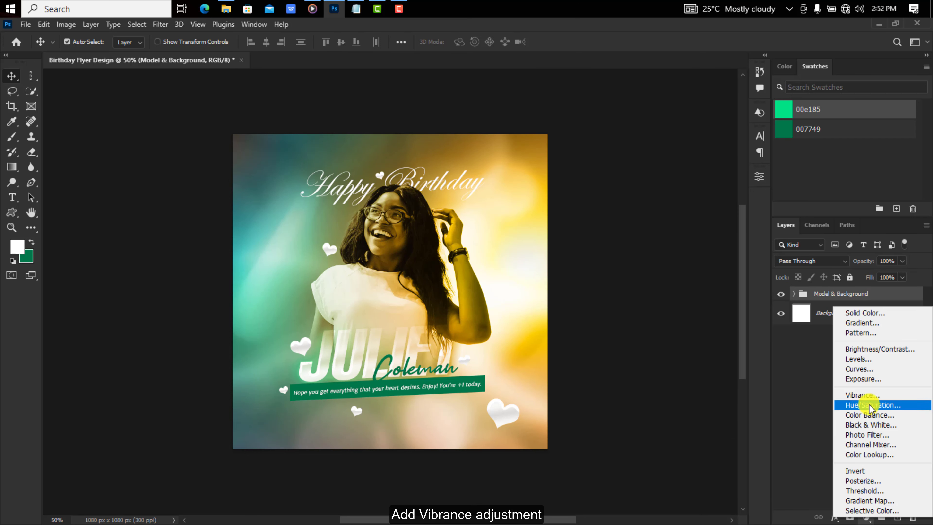
pyautogui.click(861, 395)
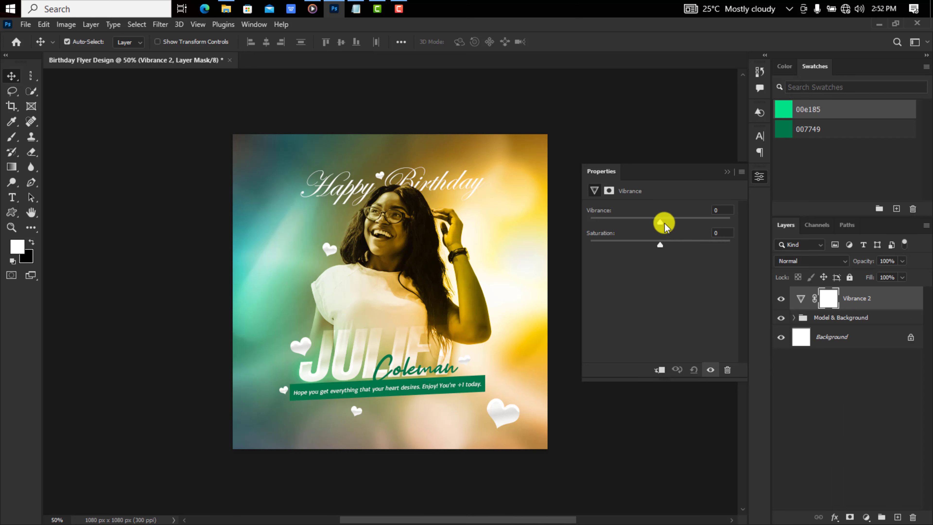
pyautogui.moveTo(665, 223); pyautogui.dragTo(680, 225)
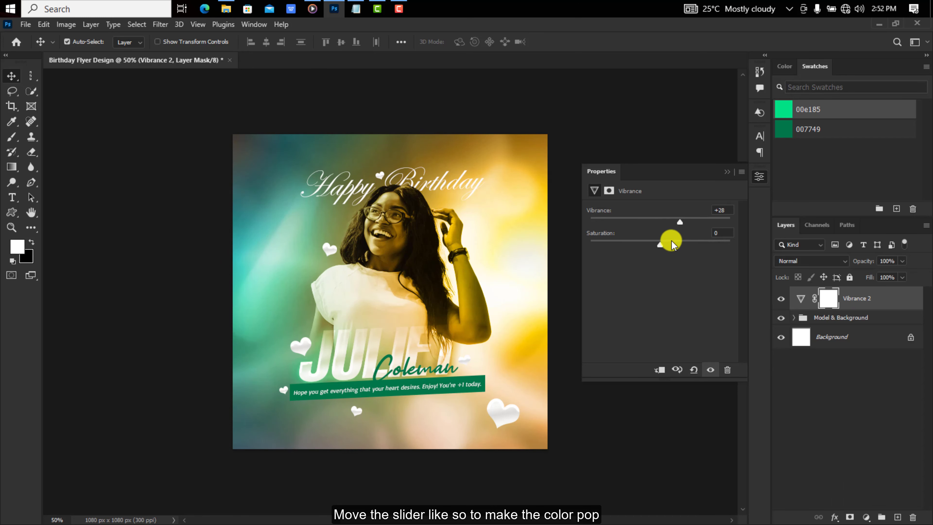
pyautogui.moveTo(661, 247); pyautogui.dragTo(663, 246)
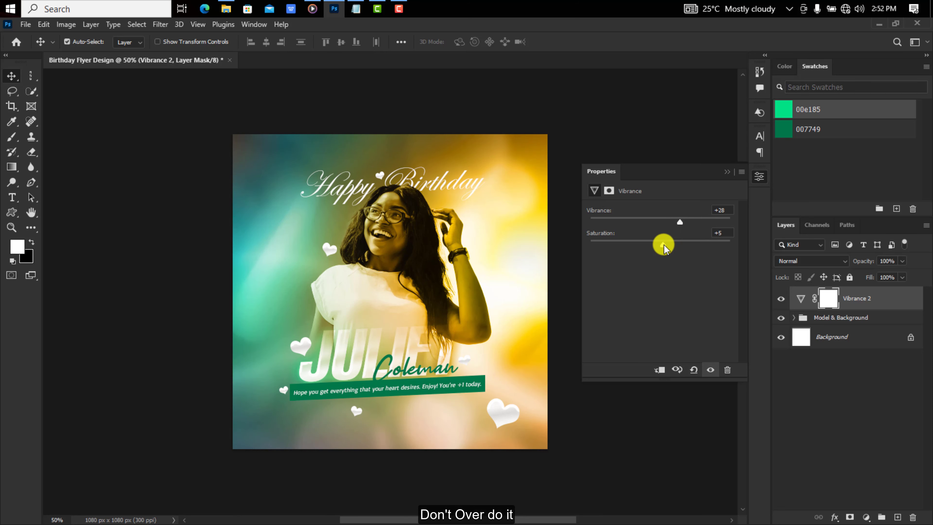
pyautogui.click(727, 171)
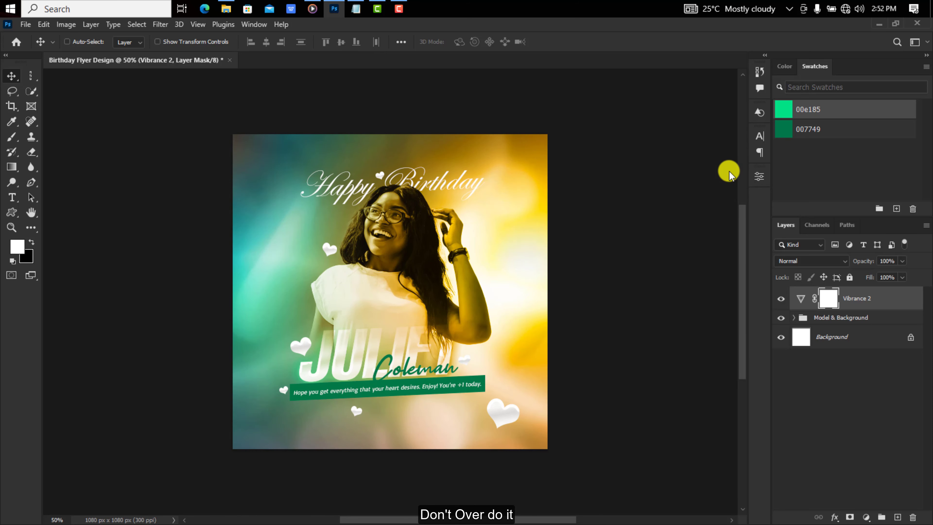